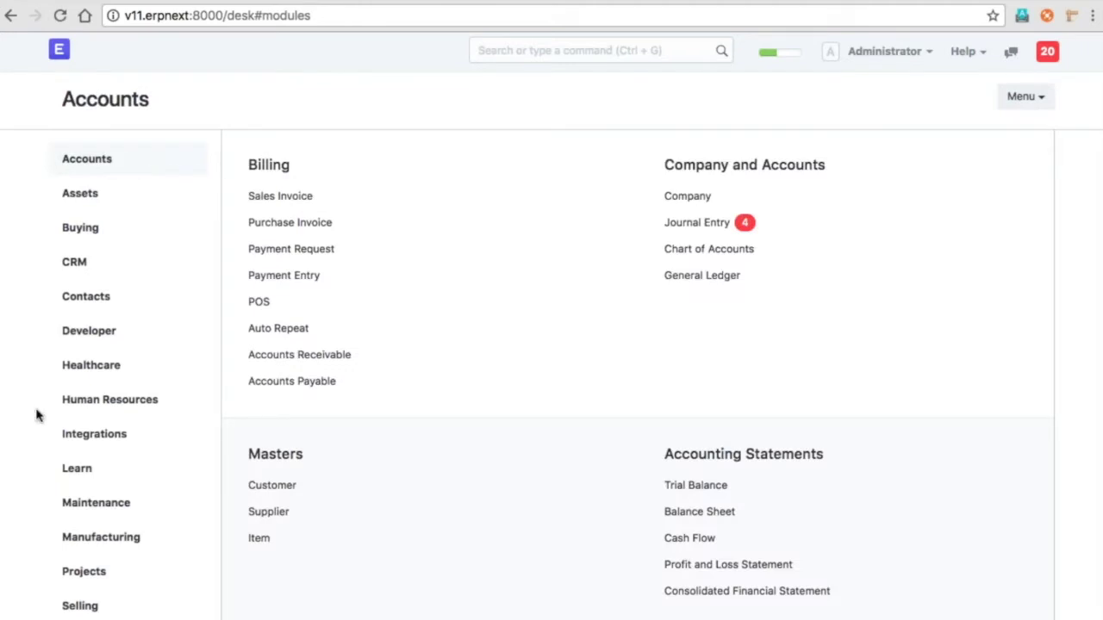
Step: Open the Casual Leave record from the leave types in the Human Resources module
left_click(109, 394)
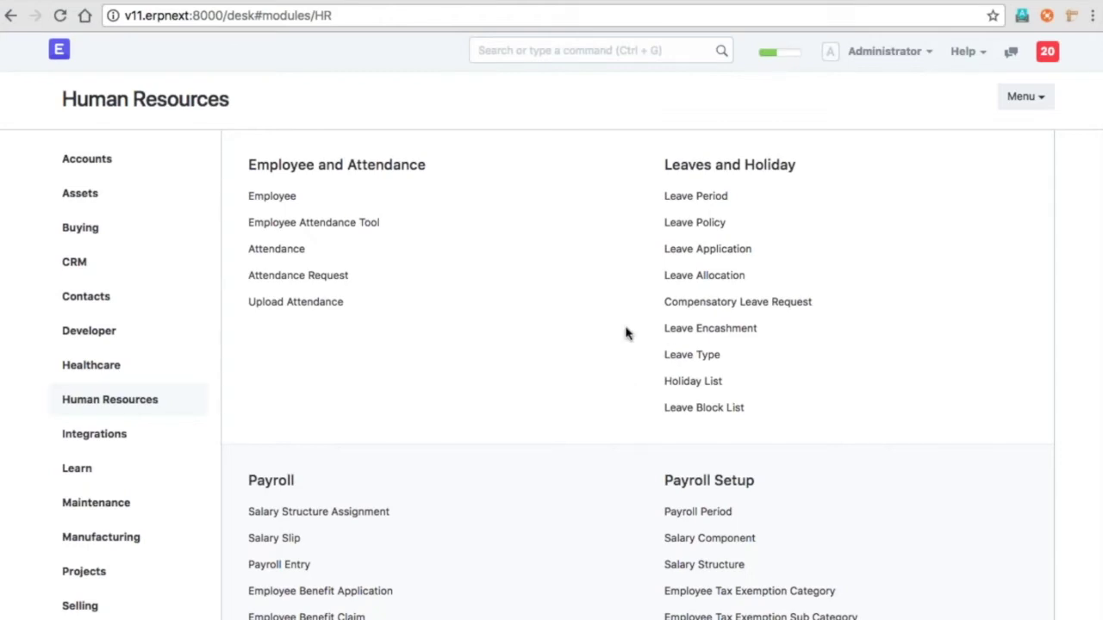
scroll(627, 333, "down", 1)
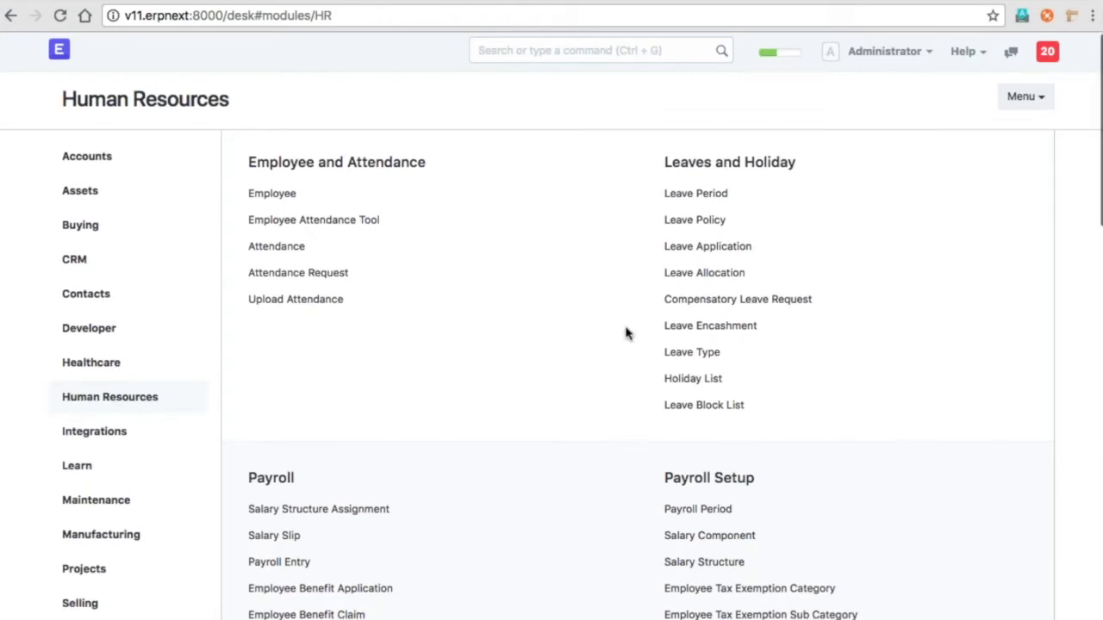
scroll(626, 333, "down", 1)
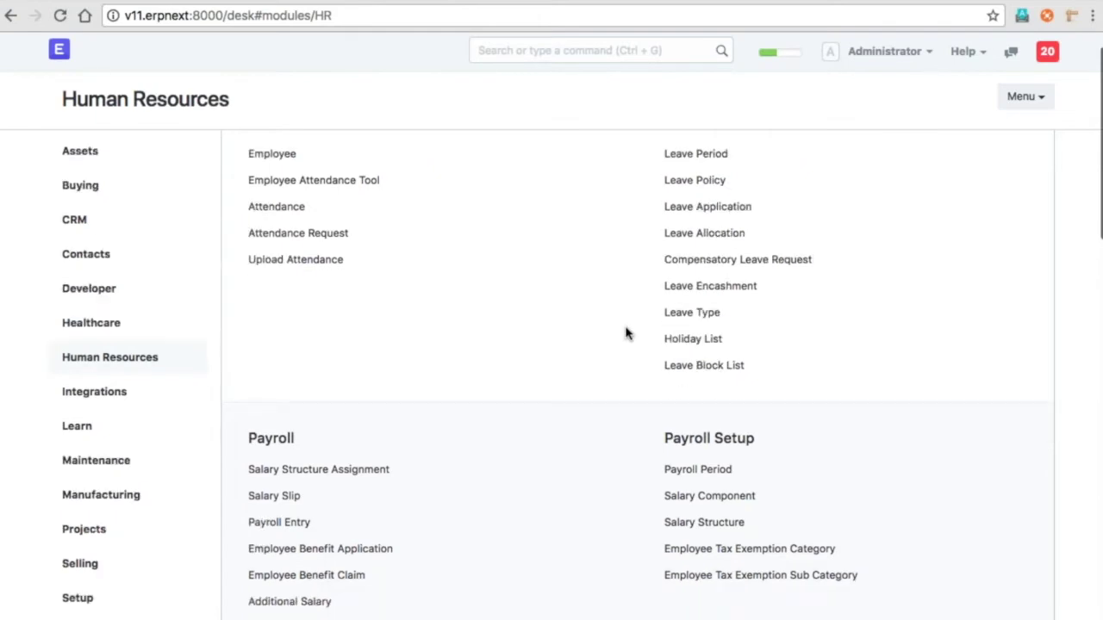
scroll(627, 334, "up", 1)
scroll(627, 334, "up", 1)
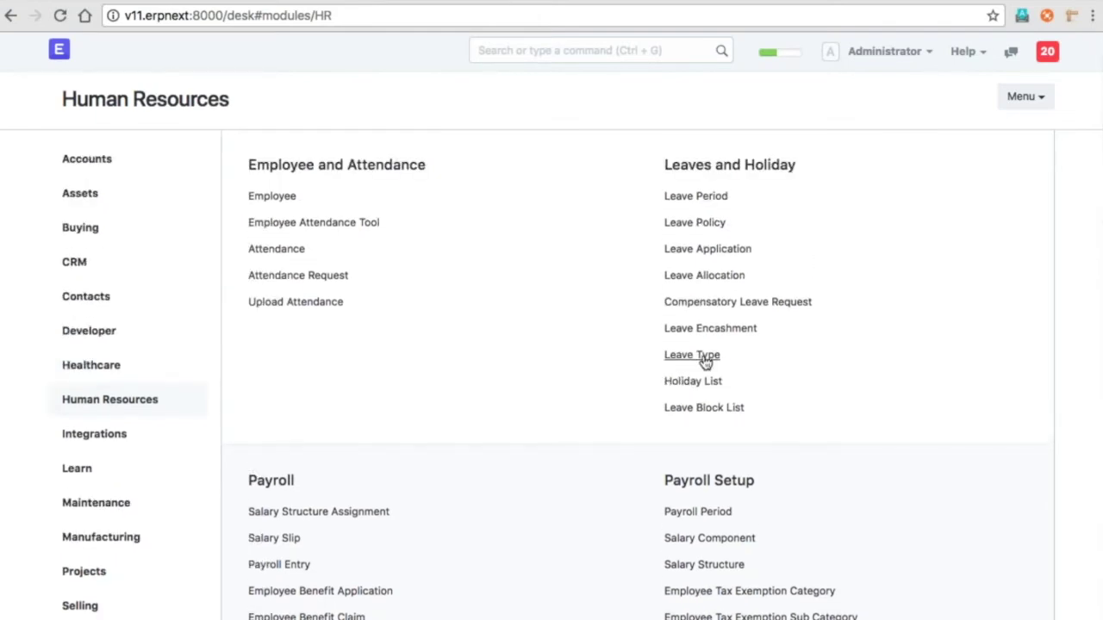
left_click(692, 354)
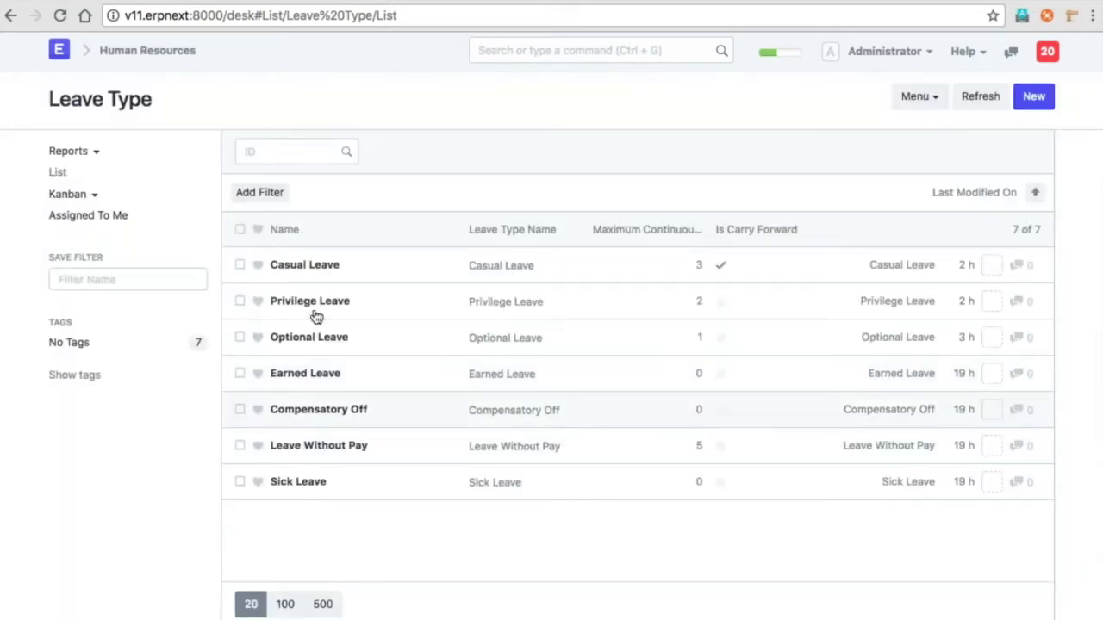
left_click(323, 268)
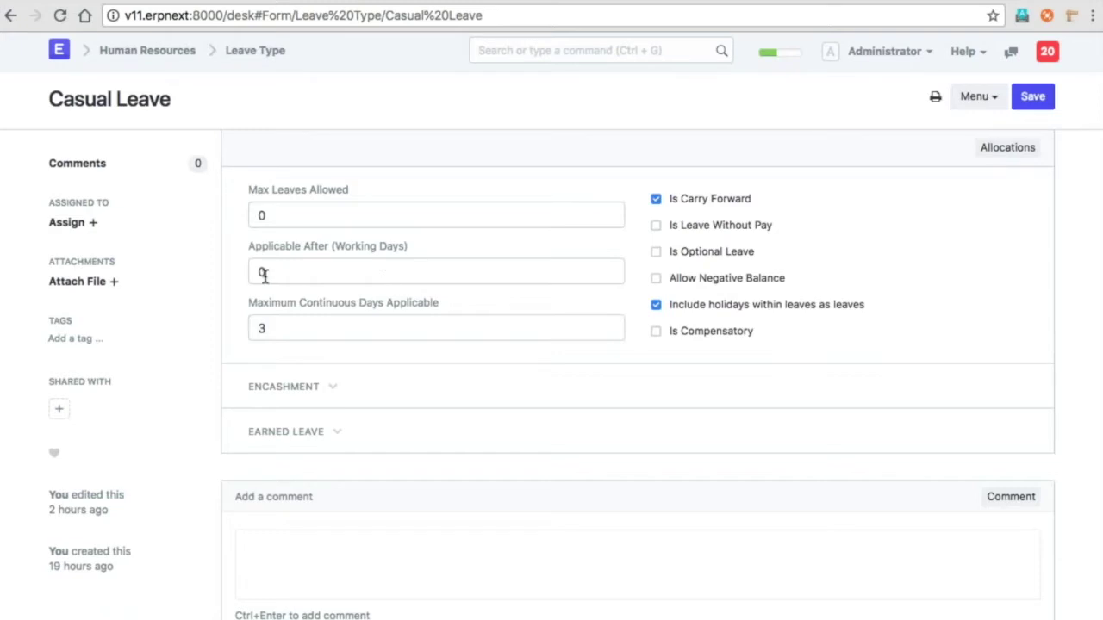
Step: Review Casual Leave's encashment settings and enable Is Earned Leave in its earned leave settings
left_click(284, 386)
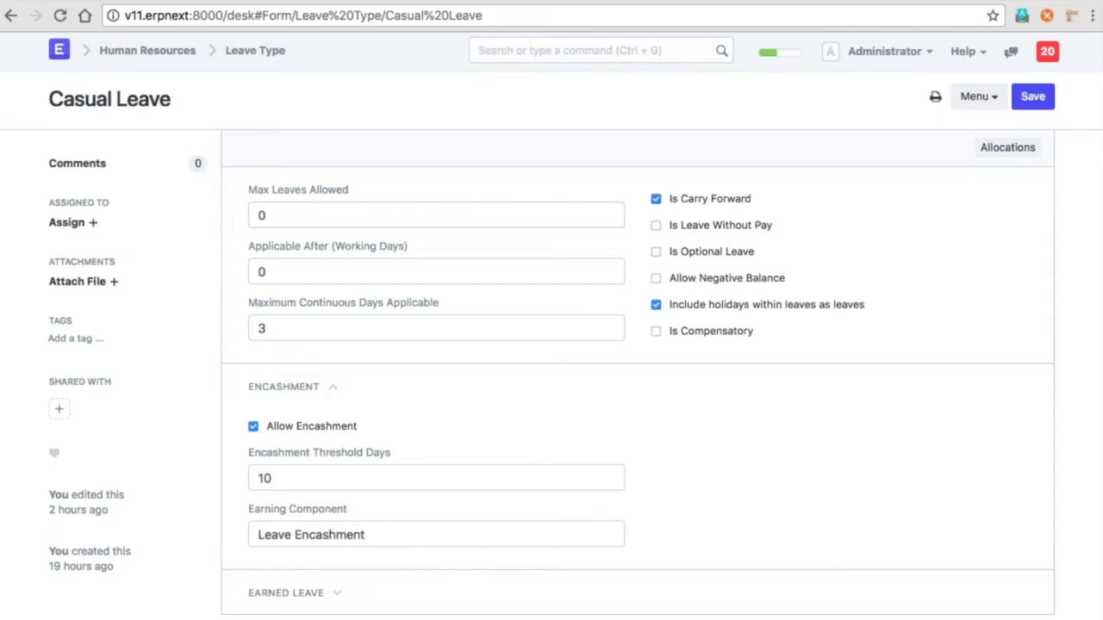
scroll(576, 327, "down", 1)
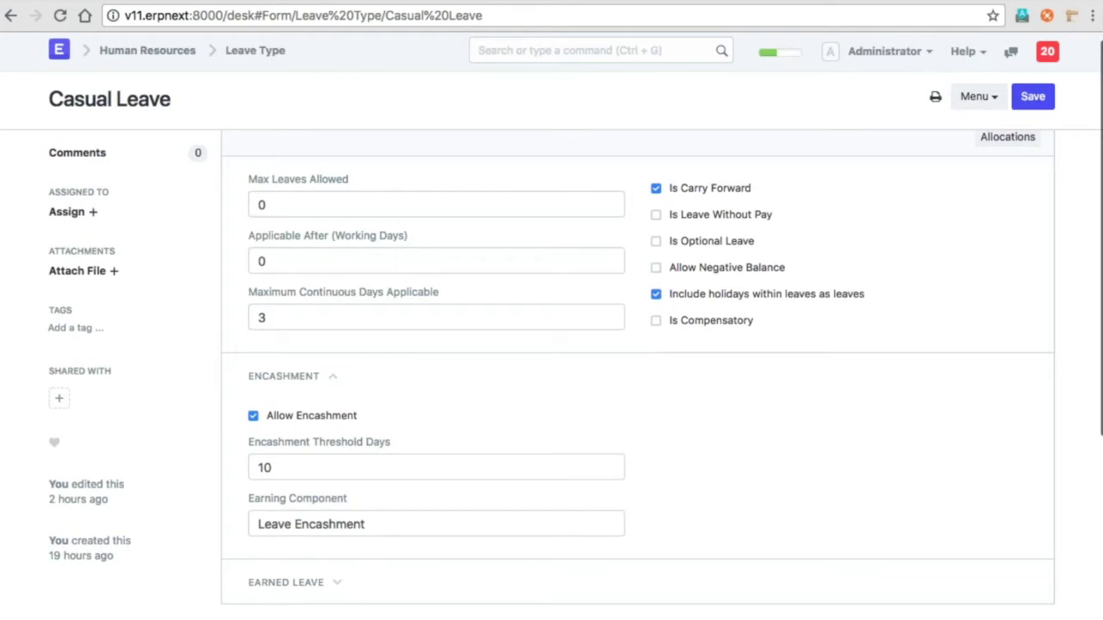
scroll(377, 527, "down", 3)
left_click(377, 522)
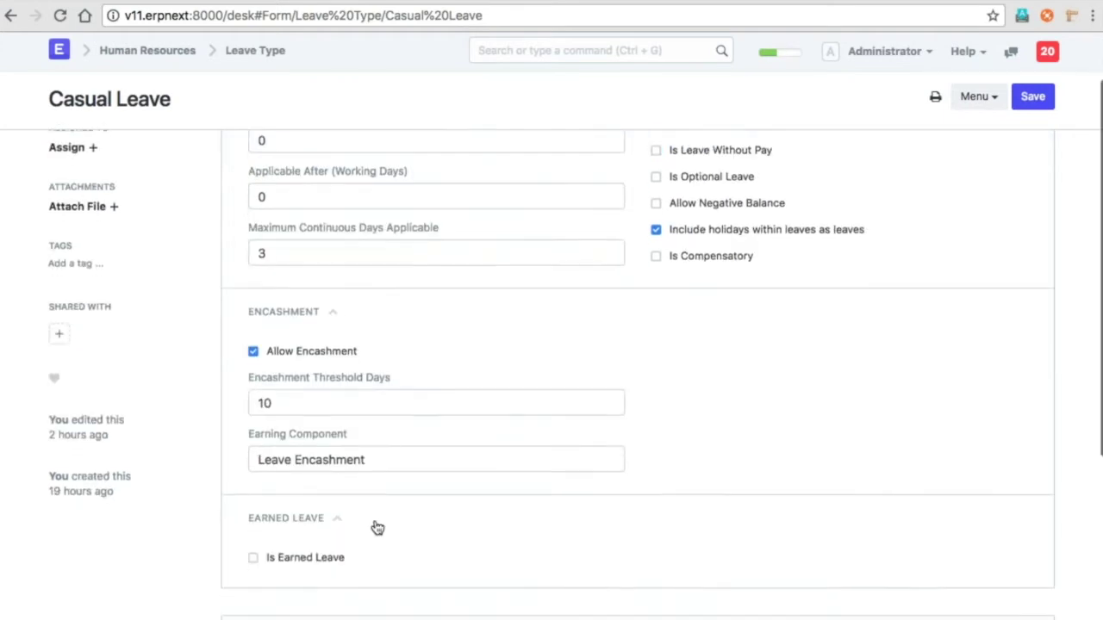
scroll(376, 529, "down", 1)
left_click(320, 533)
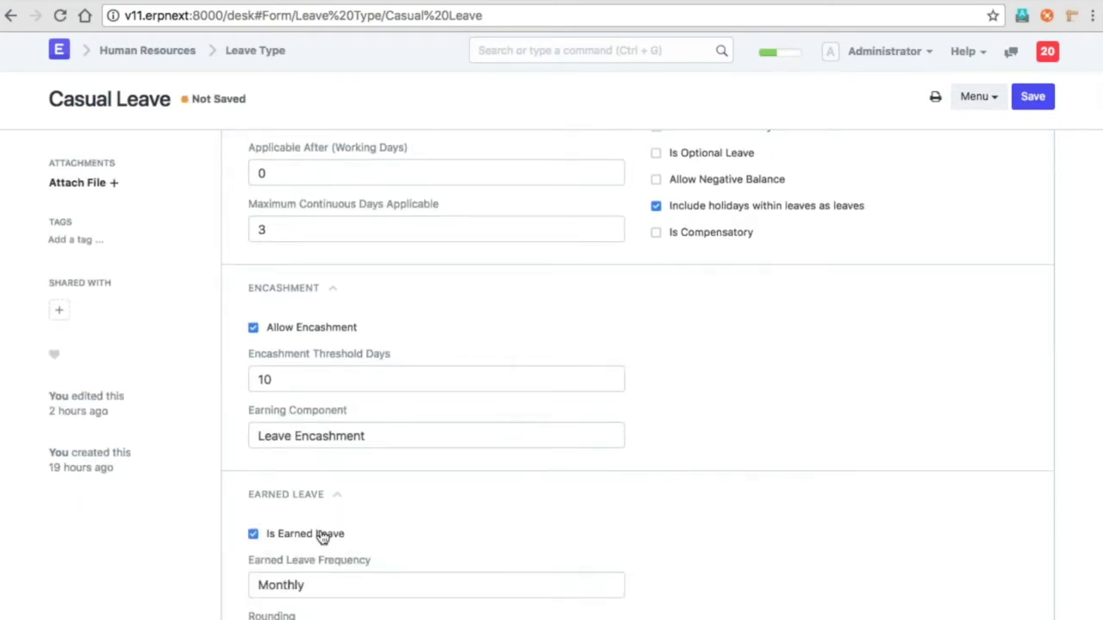
scroll(324, 541, "down", 1)
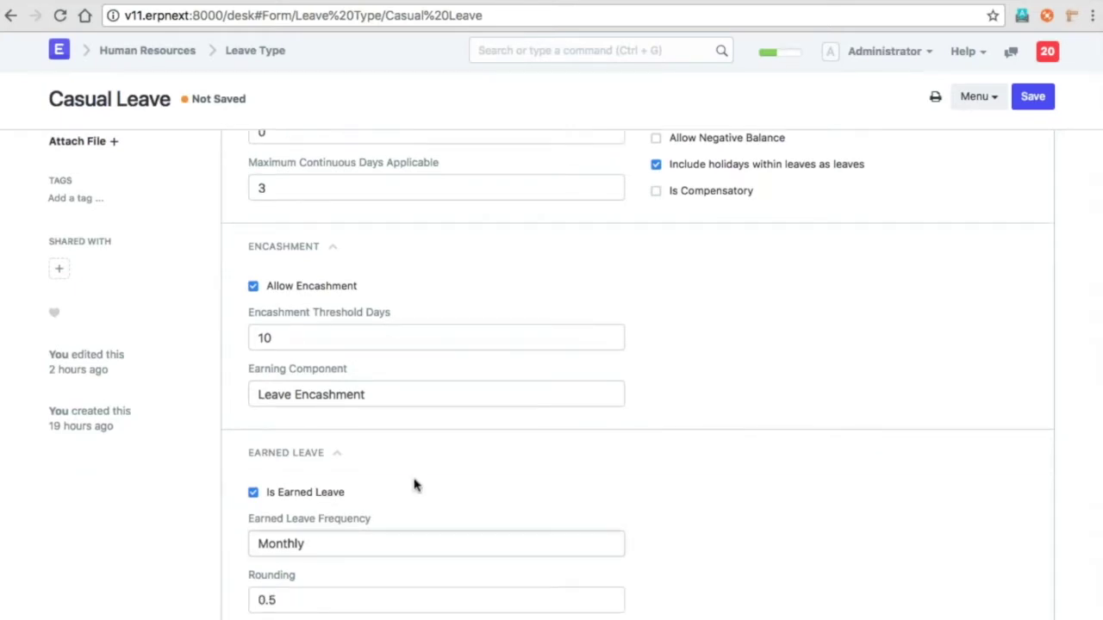
left_click(370, 460)
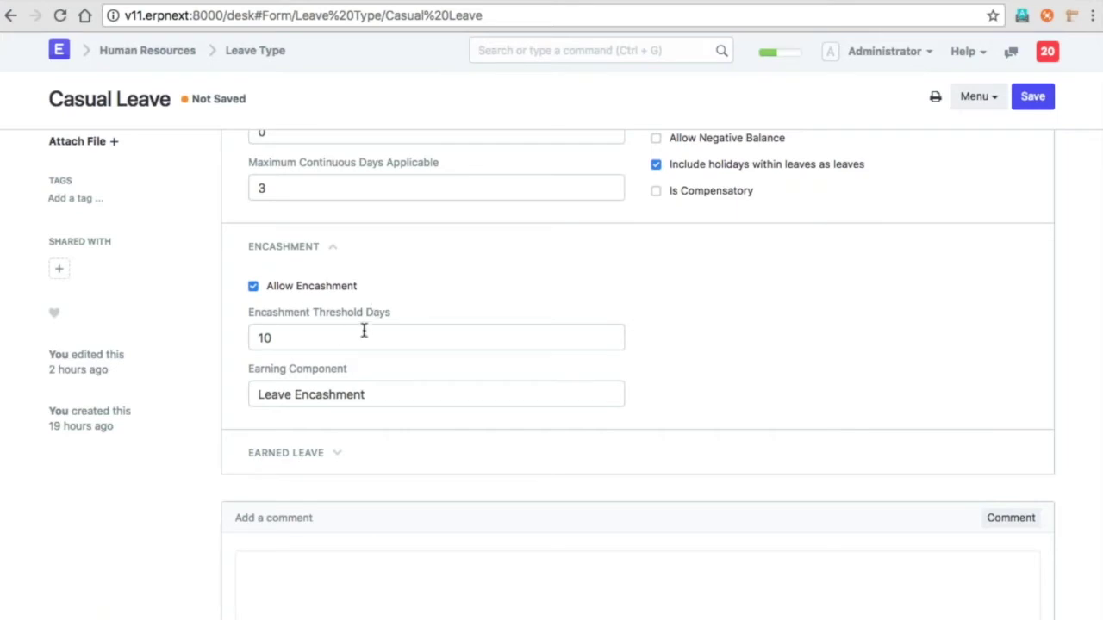
double_click(274, 339)
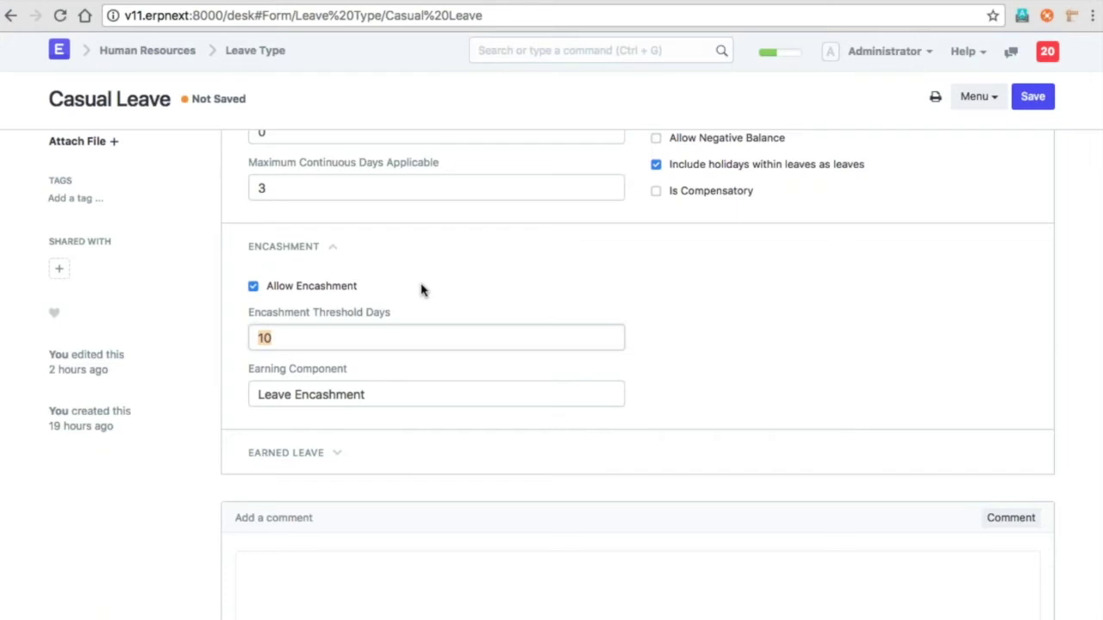
Step: Return to Human Resources and open Leave-Policy-0001 to examine its annual allocation per leave type
left_click(256, 52)
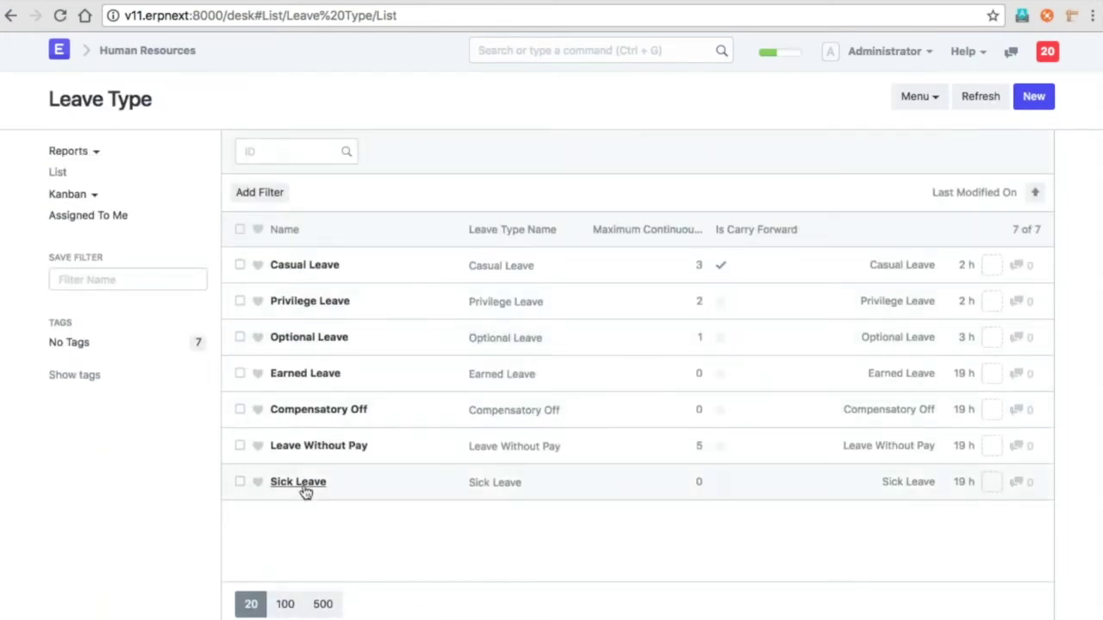
left_click(147, 51)
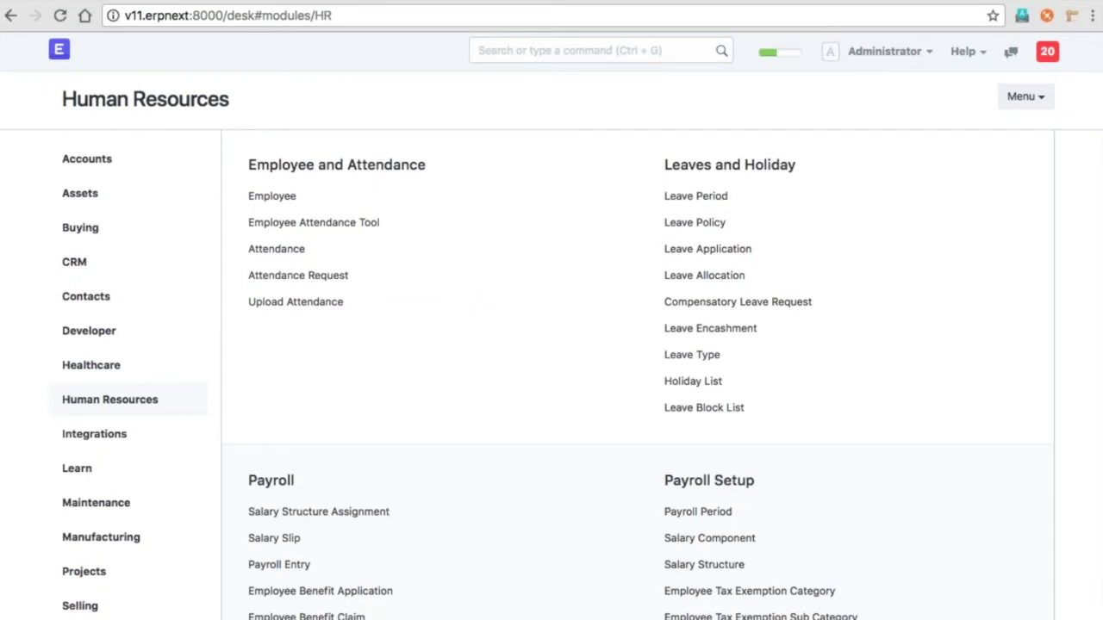
left_click(695, 223)
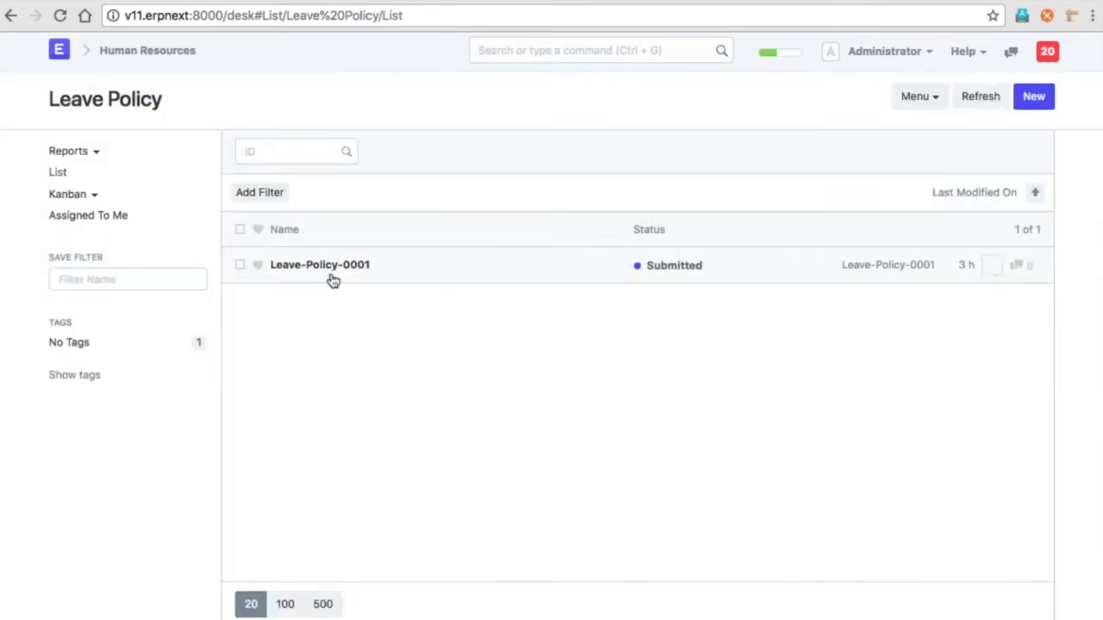
left_click(331, 270)
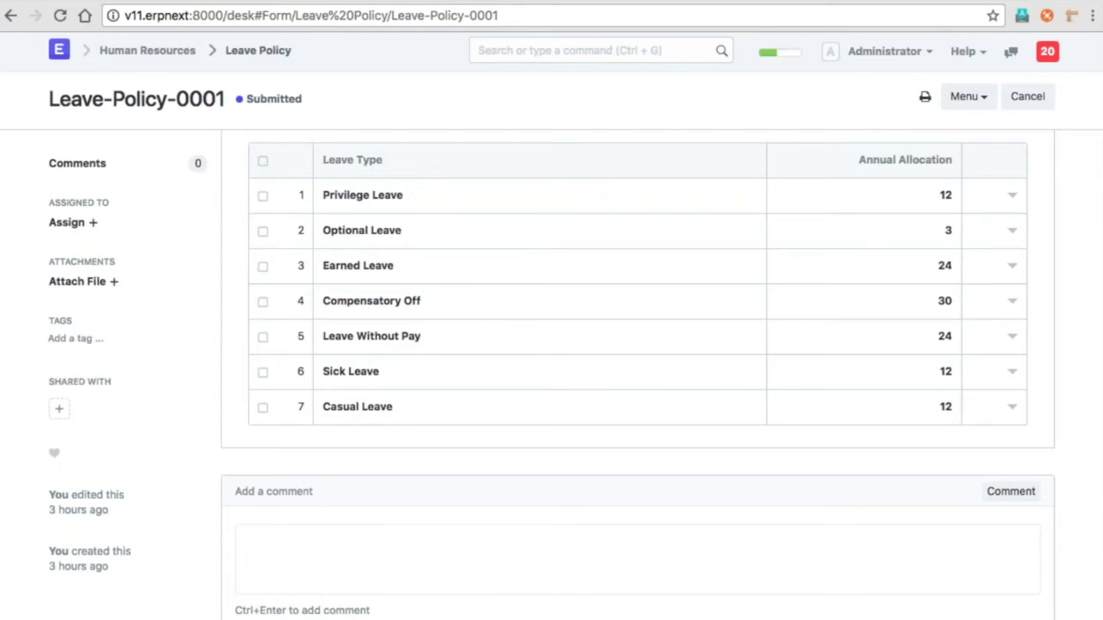
Step: Leave the policy and open the 2018-19 leave period from Human Resources
left_click(261, 50)
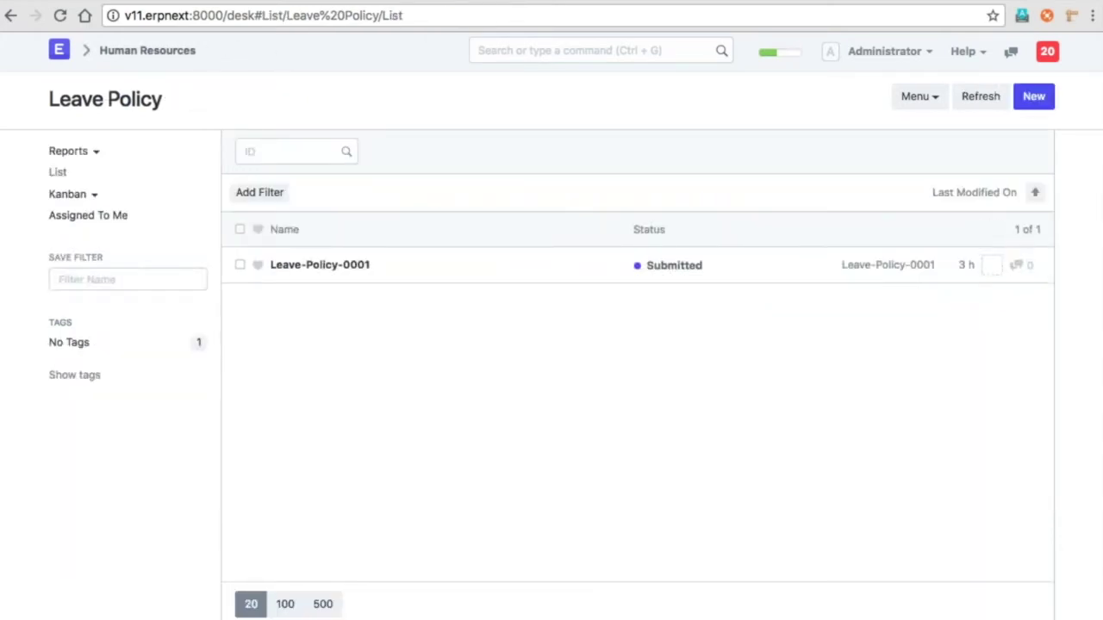
left_click(195, 57)
left_click(696, 197)
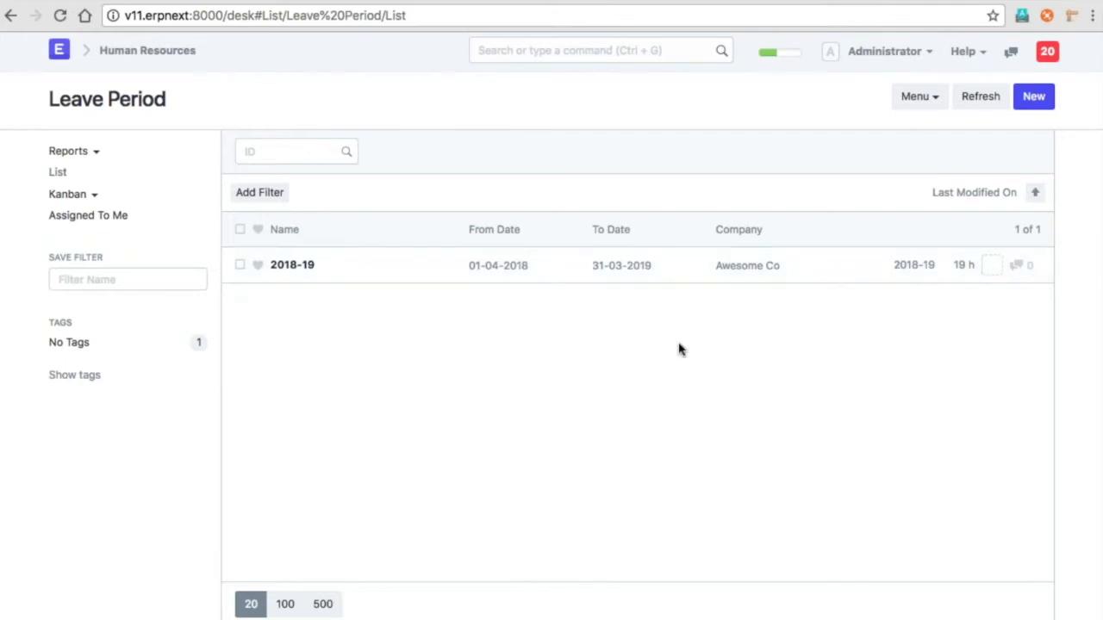
left_click(302, 266)
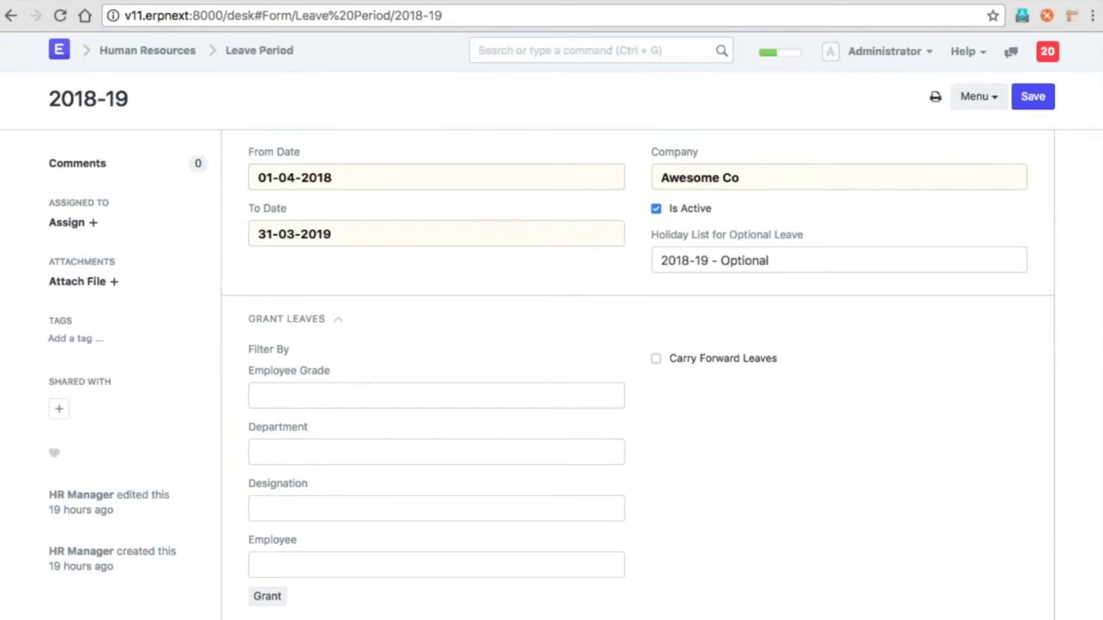
Step: Set the Employee Grade filter to GS-7 in the leave period's Grant Leaves section
scroll(551, 362, "down", 1)
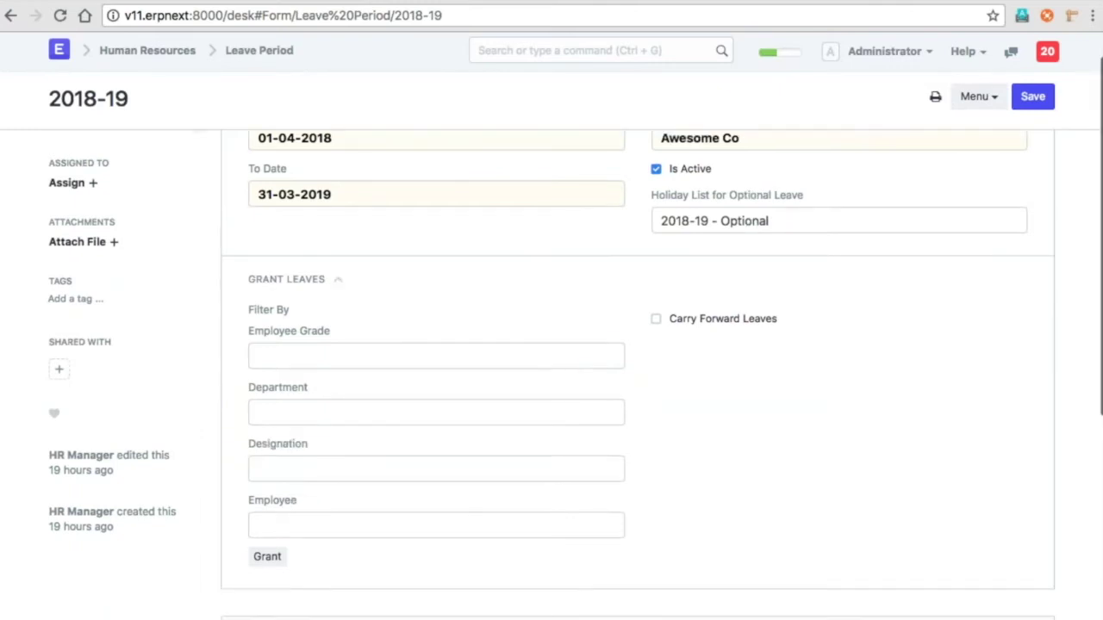
scroll(552, 362, "down", 1)
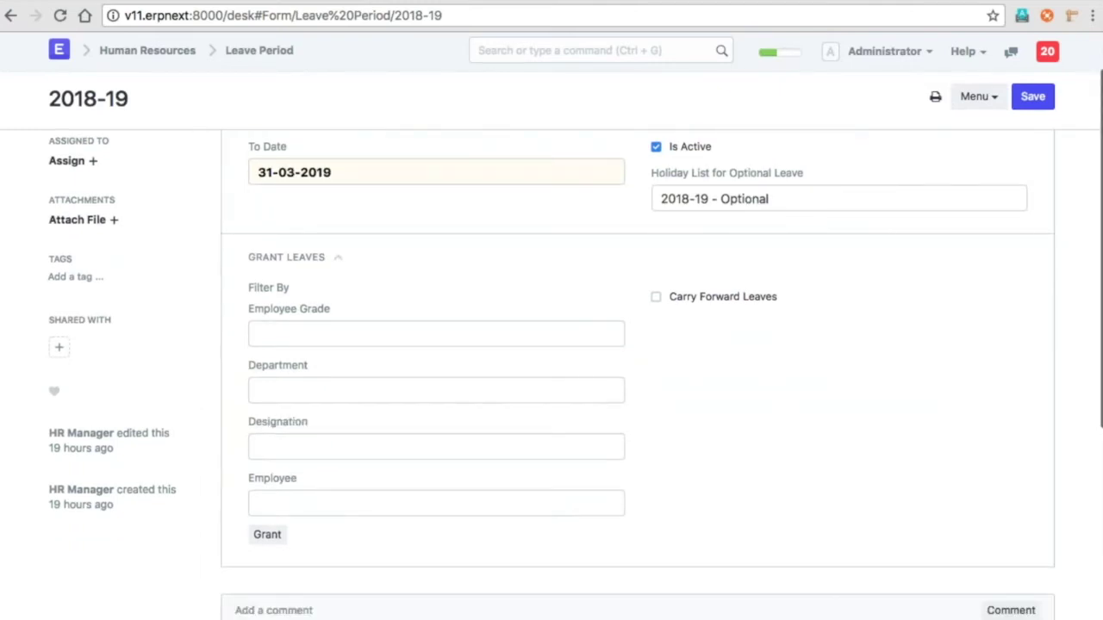
scroll(551, 376, "up", 2)
left_click(345, 375)
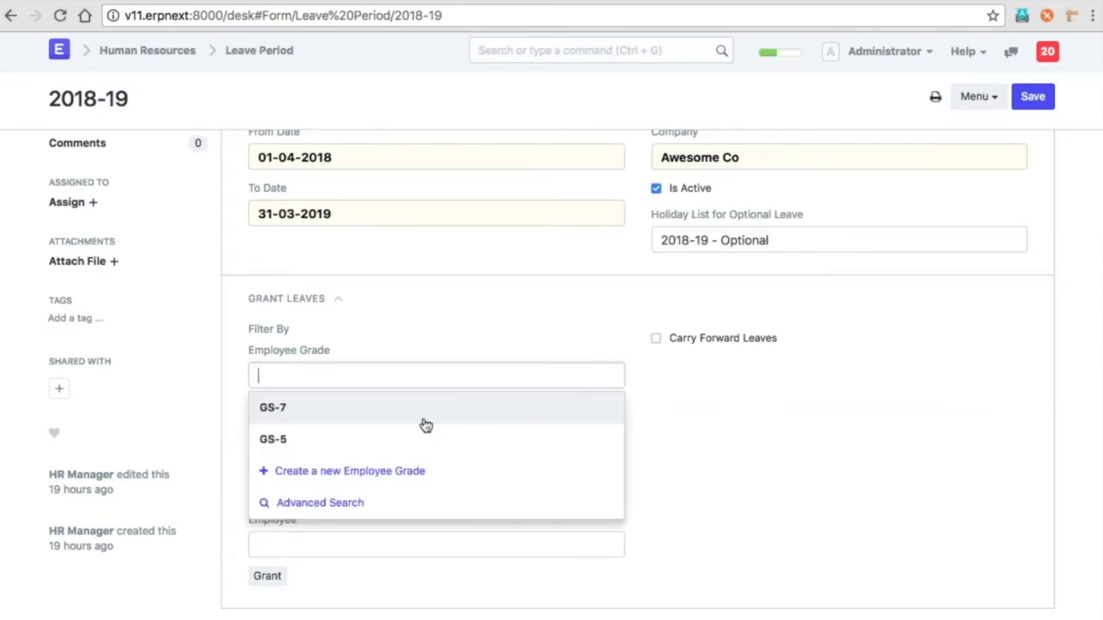
left_click(425, 408)
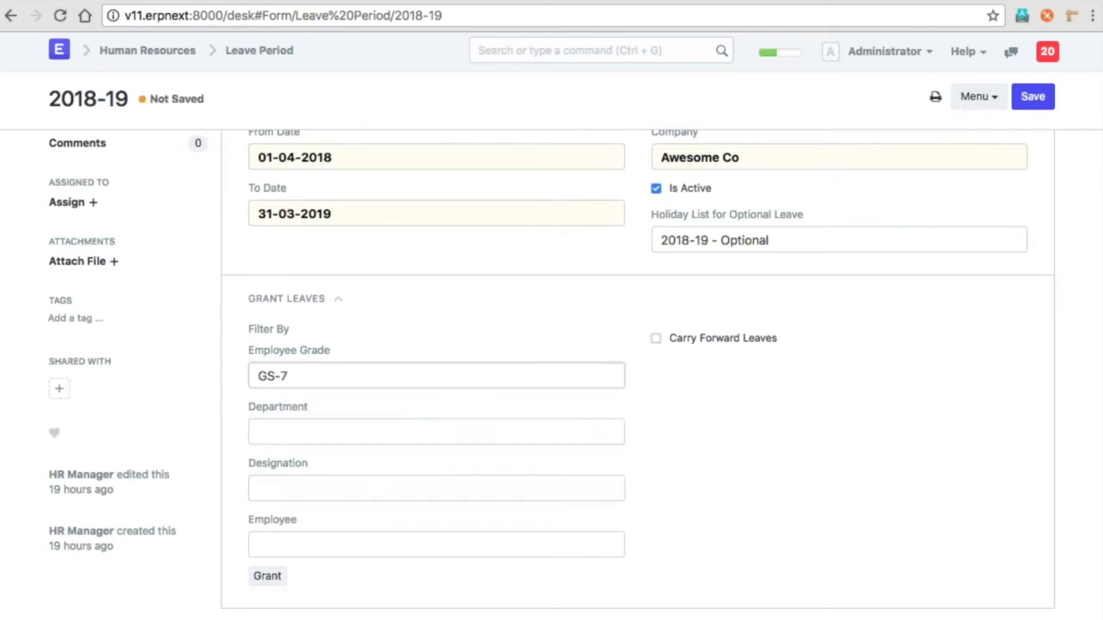
scroll(551, 345, "down", 2)
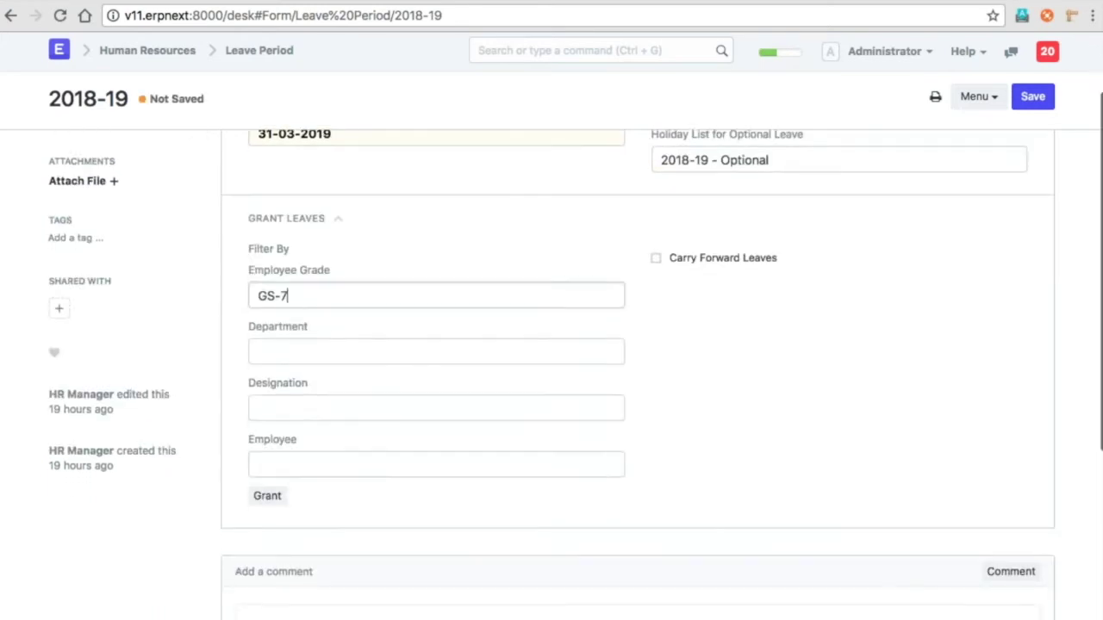
scroll(272, 500, "down", 1)
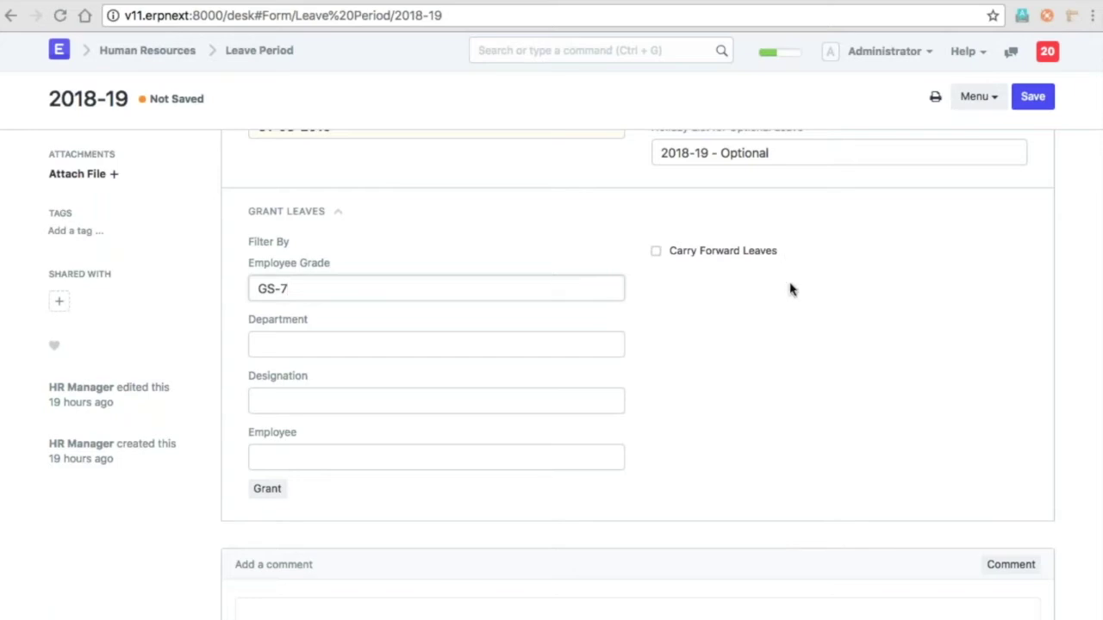
Step: Go back to the Casual Leave type and examine its carry forward option and encashment settings
left_click(250, 50)
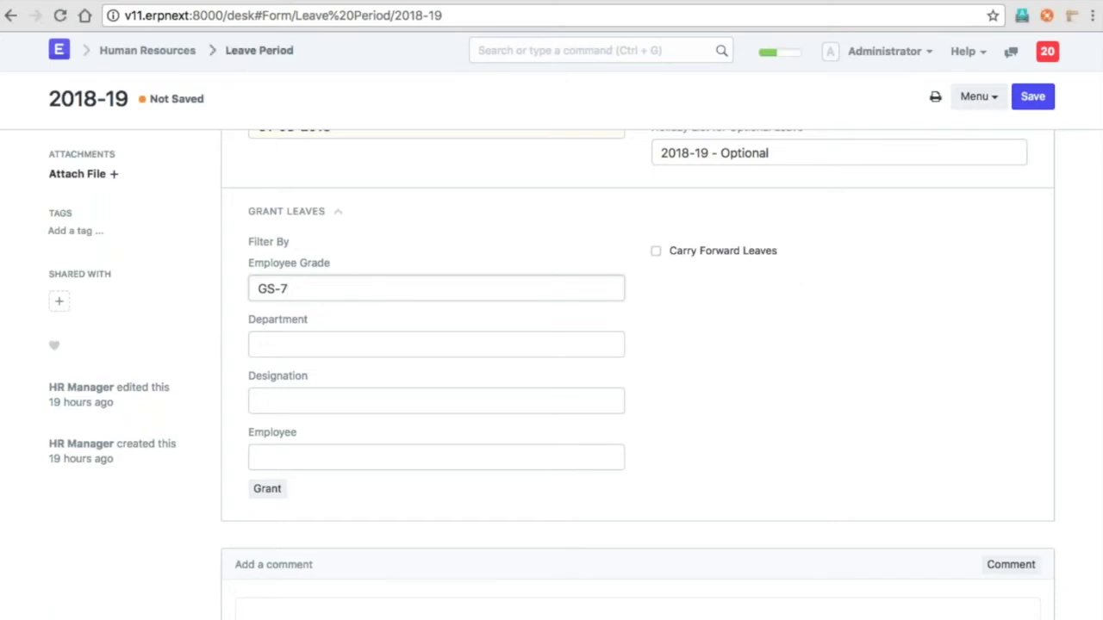
left_click(184, 49)
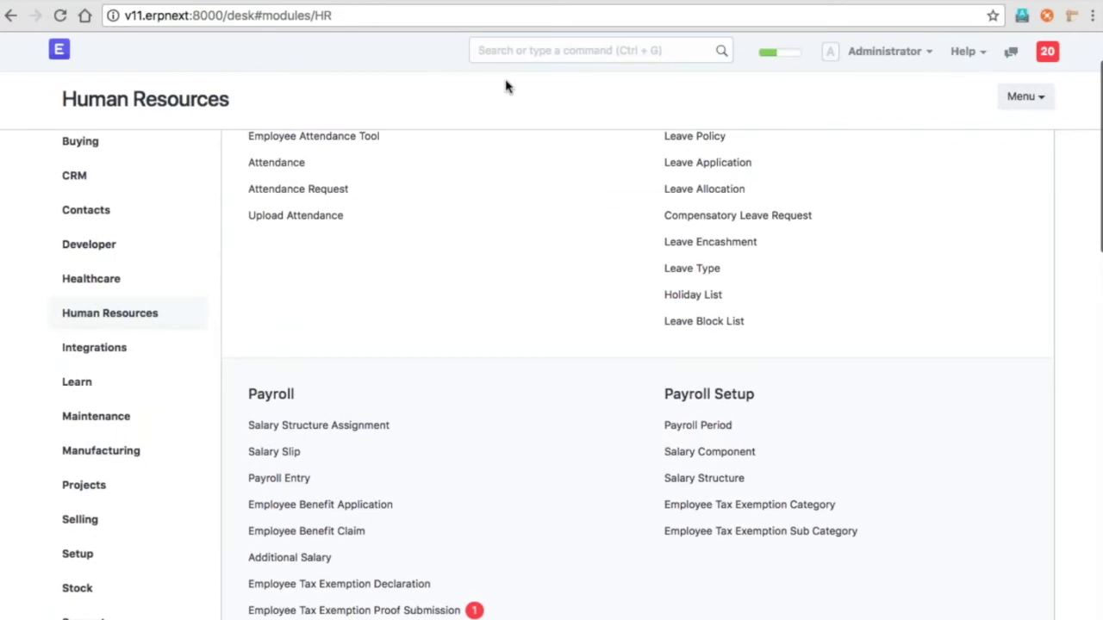
left_click(706, 364)
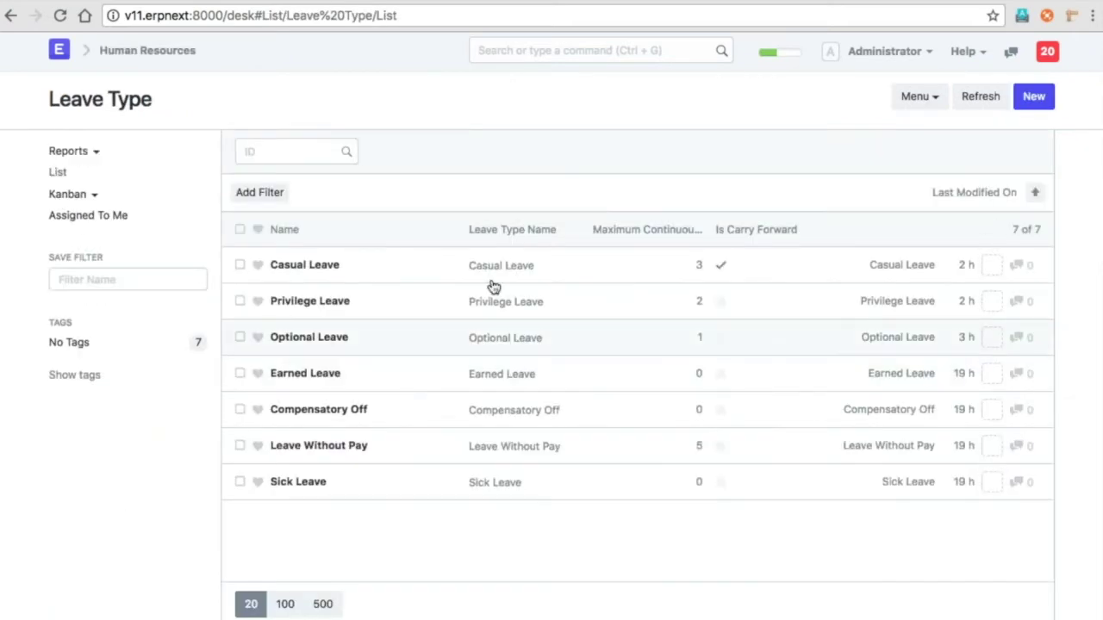
left_click(336, 269)
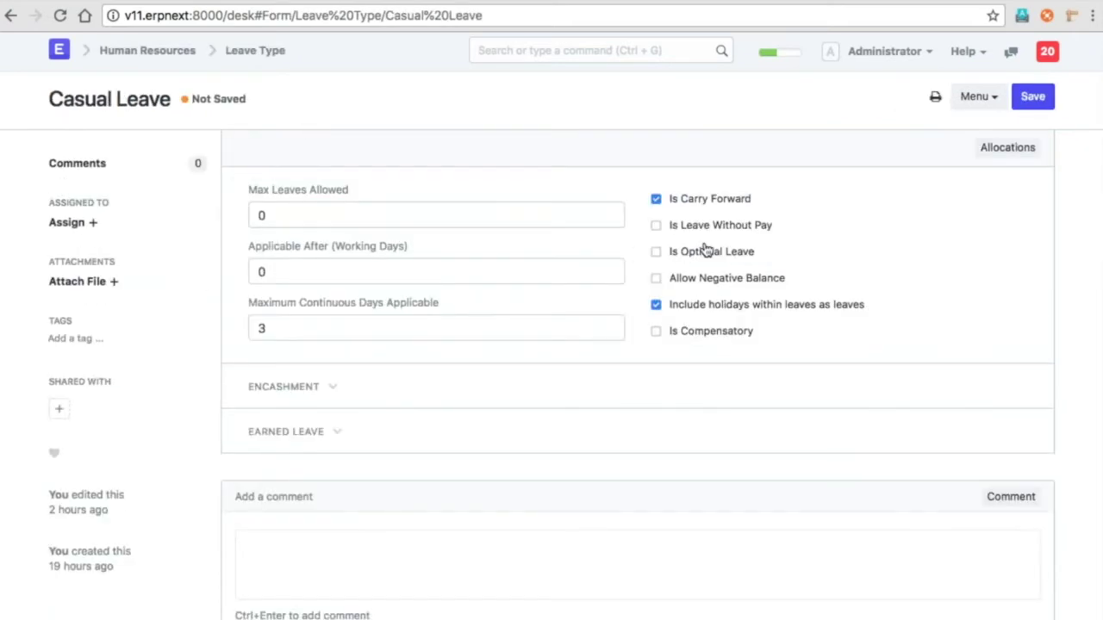
left_click(399, 390)
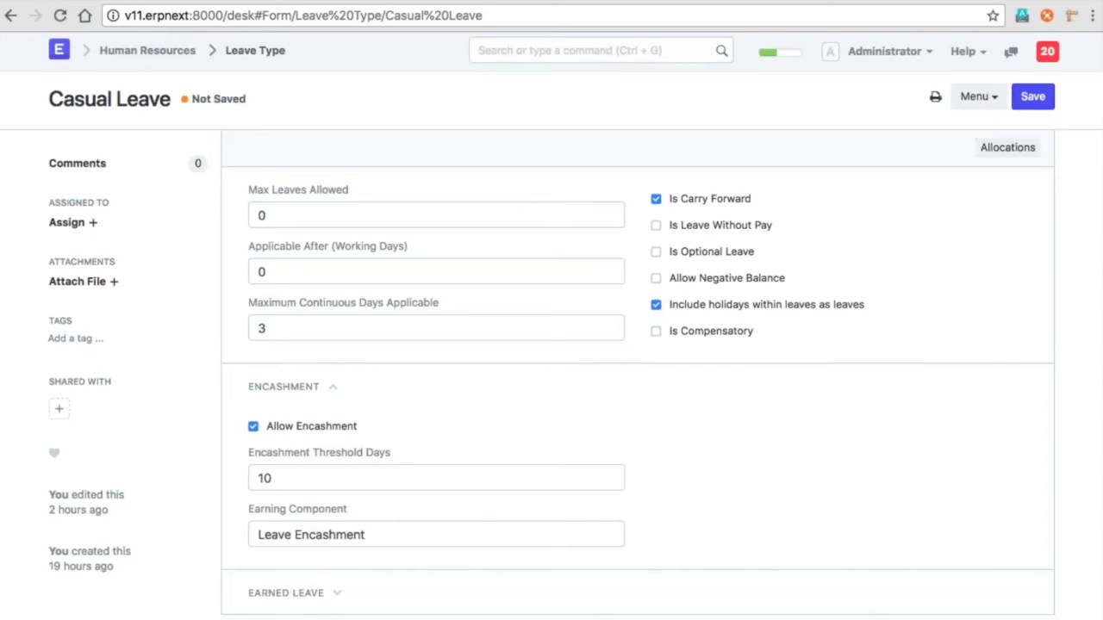
Step: Reopen the 2018-19 leave period and expand its Grant Leaves section
left_click(192, 50)
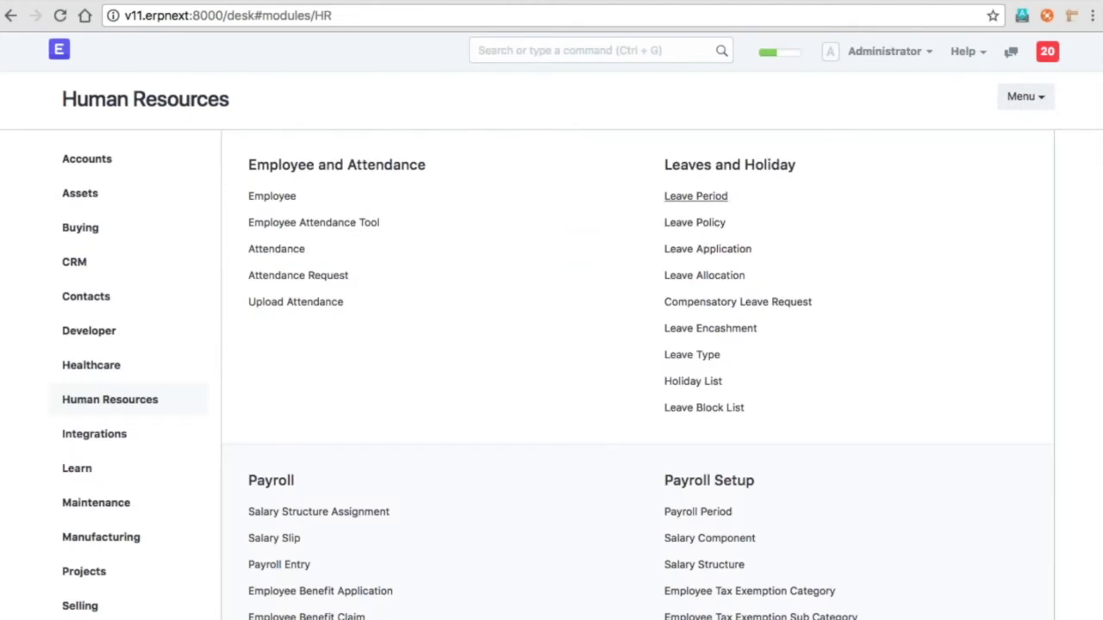
left_click(694, 197)
left_click(306, 269)
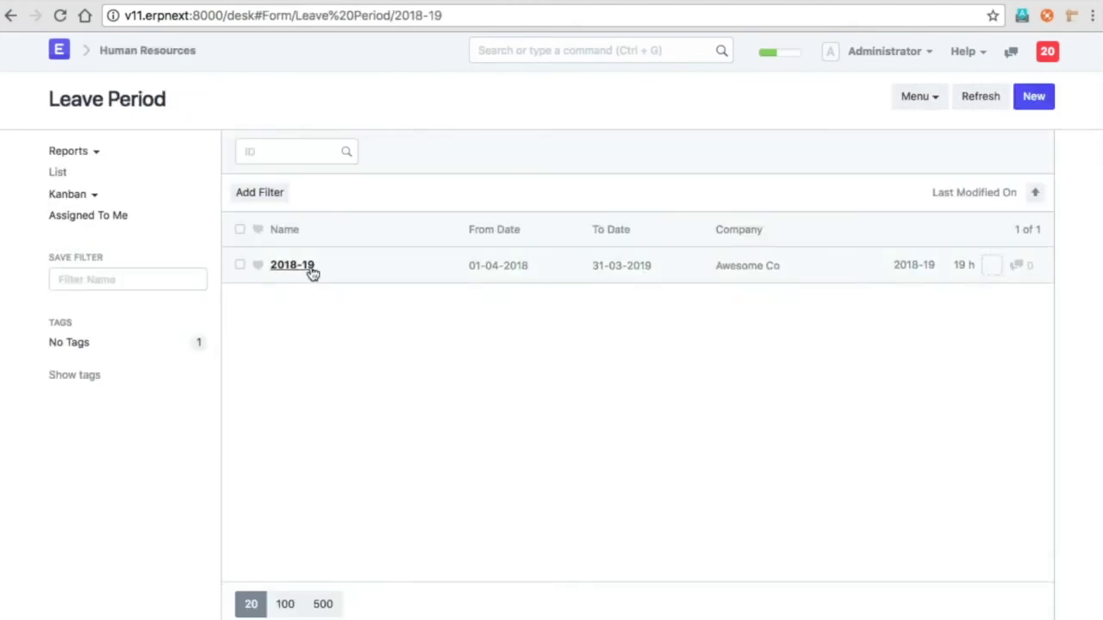
scroll(551, 388, "down", 2)
scroll(519, 360, "up", 1)
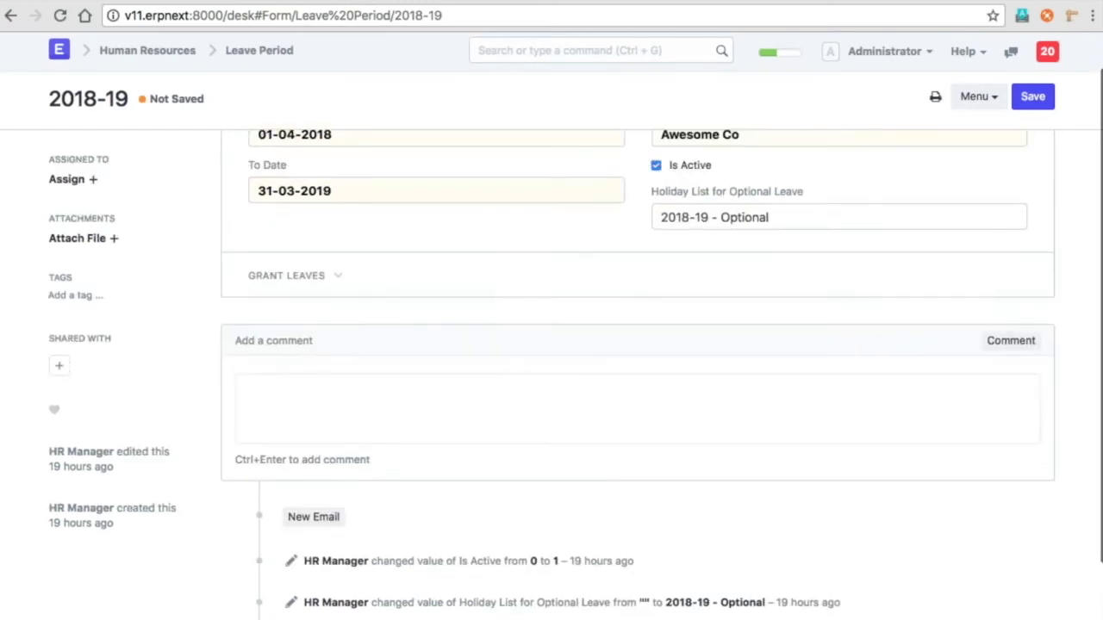
left_click(287, 276)
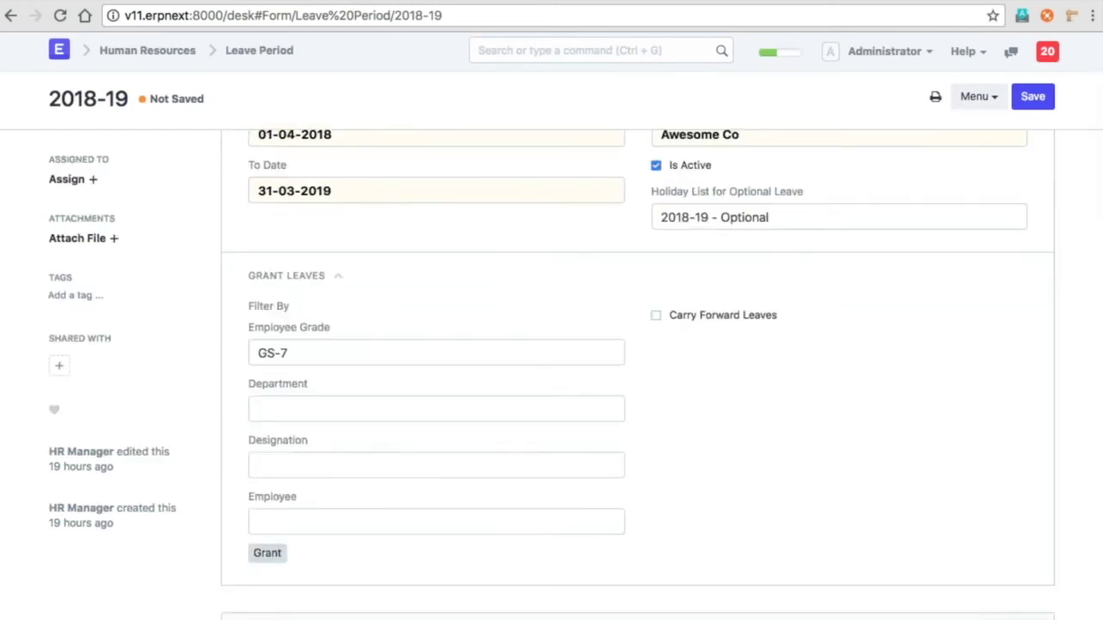
Step: Grant the 2018-19 leaves to the GS-7 employees and open the Leave Allocation list in Human Resources
left_click(267, 554)
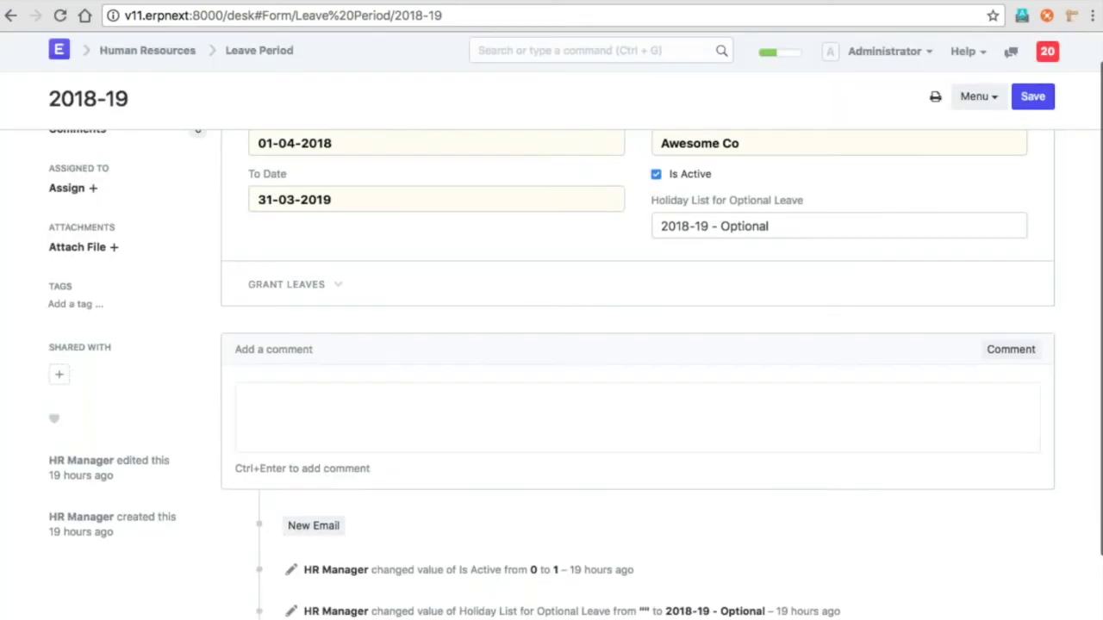
left_click(173, 50)
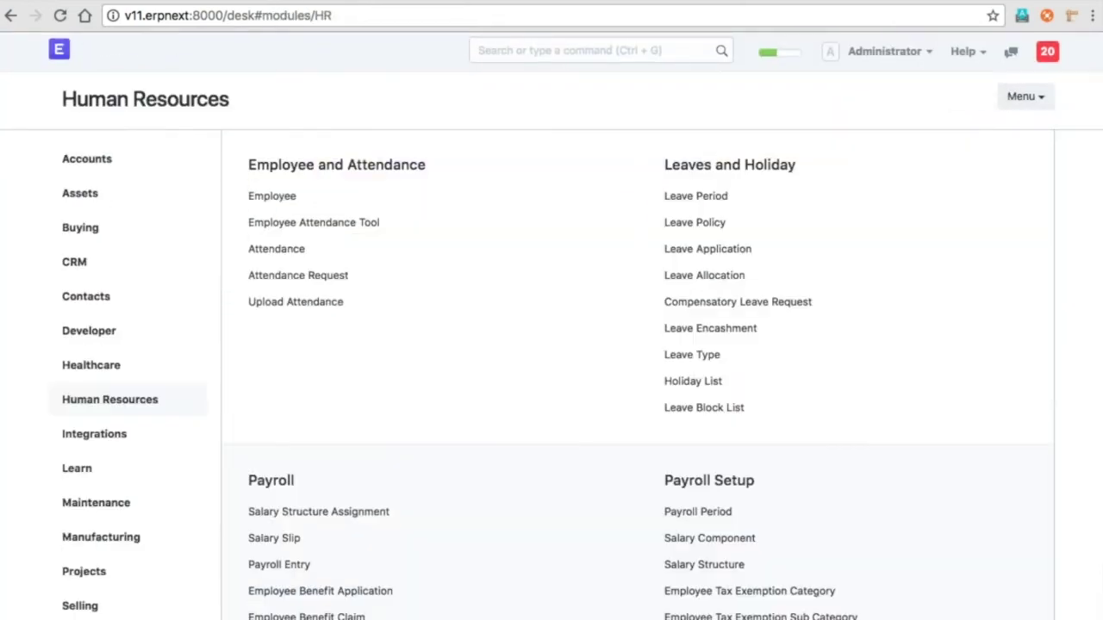
left_click(726, 278)
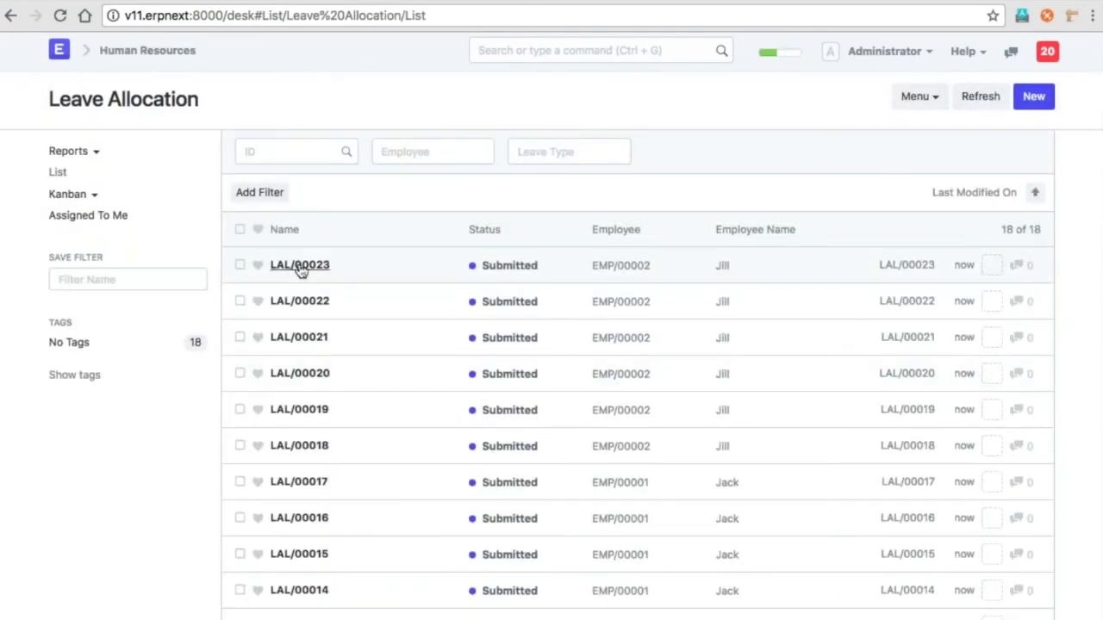
Step: Examine the leave type and allocated leaves in allocations LAL/00023, LAL/00021 and LAL/00020
left_click(300, 267)
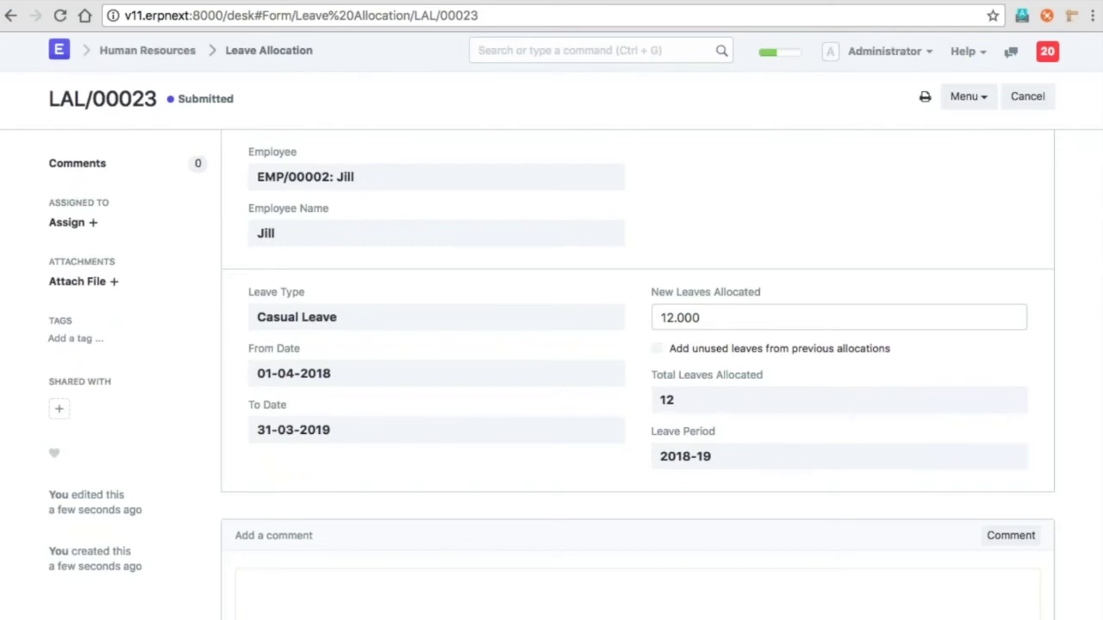
left_click(267, 54)
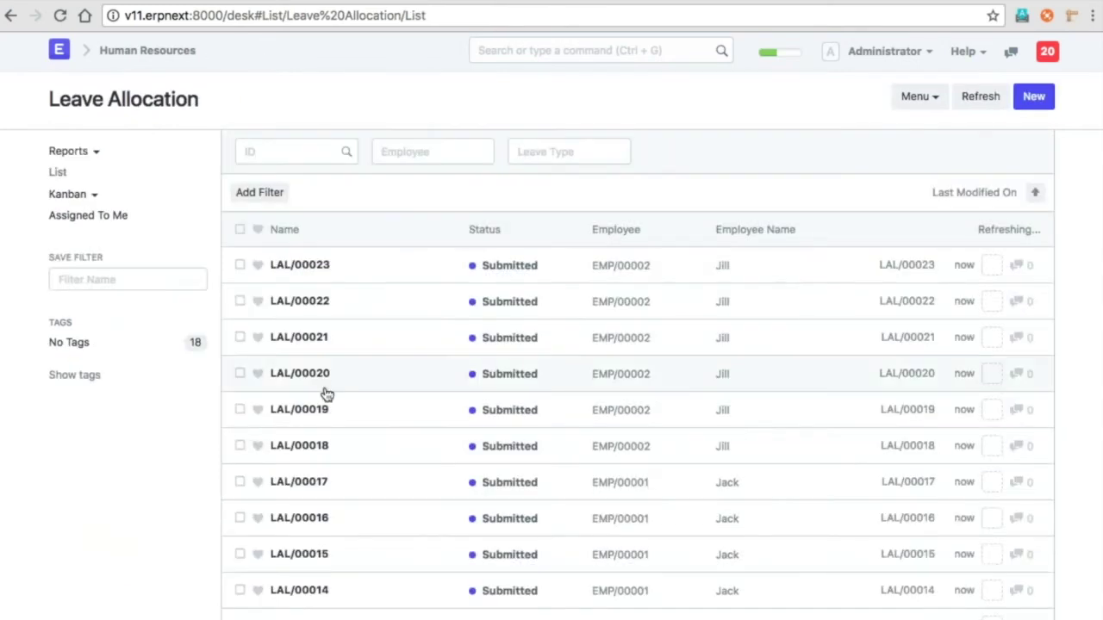
left_click(319, 337)
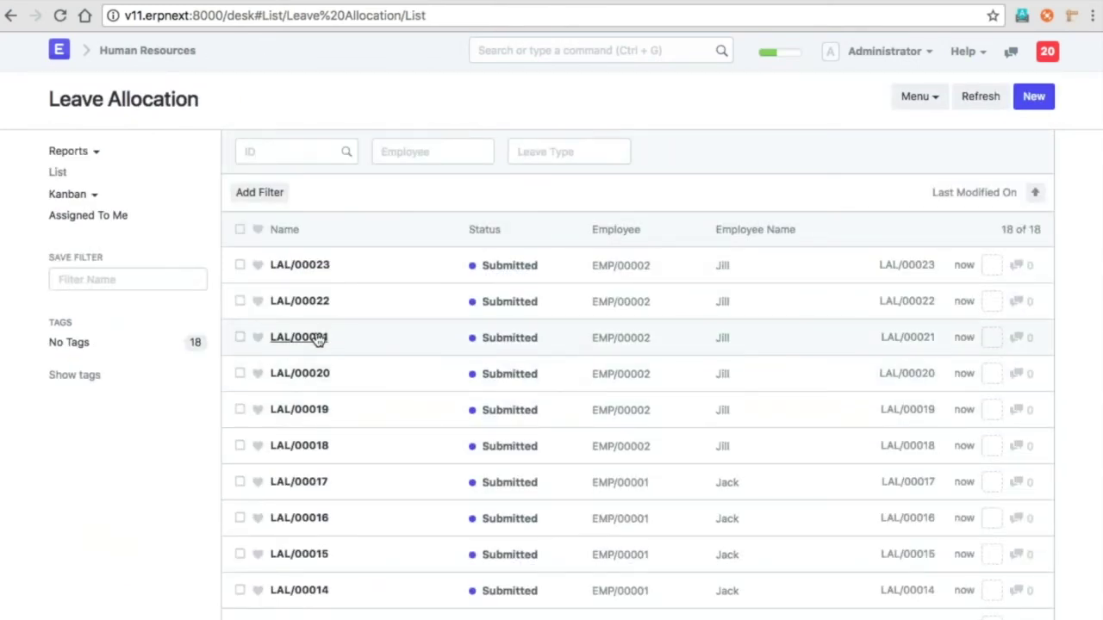
left_click(268, 57)
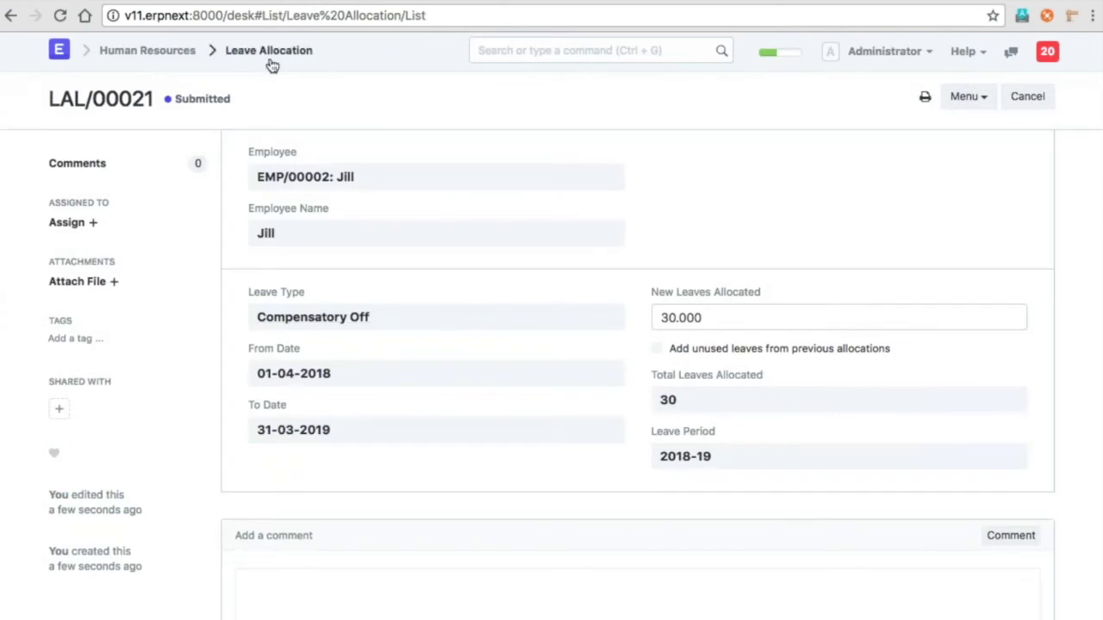
left_click(303, 375)
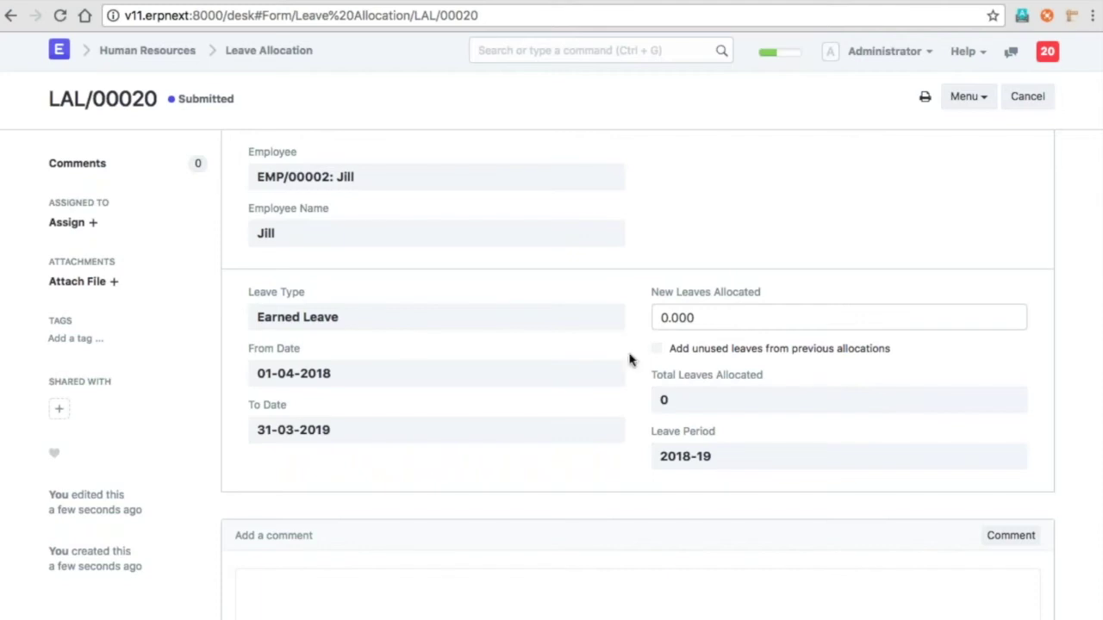
left_click(285, 53)
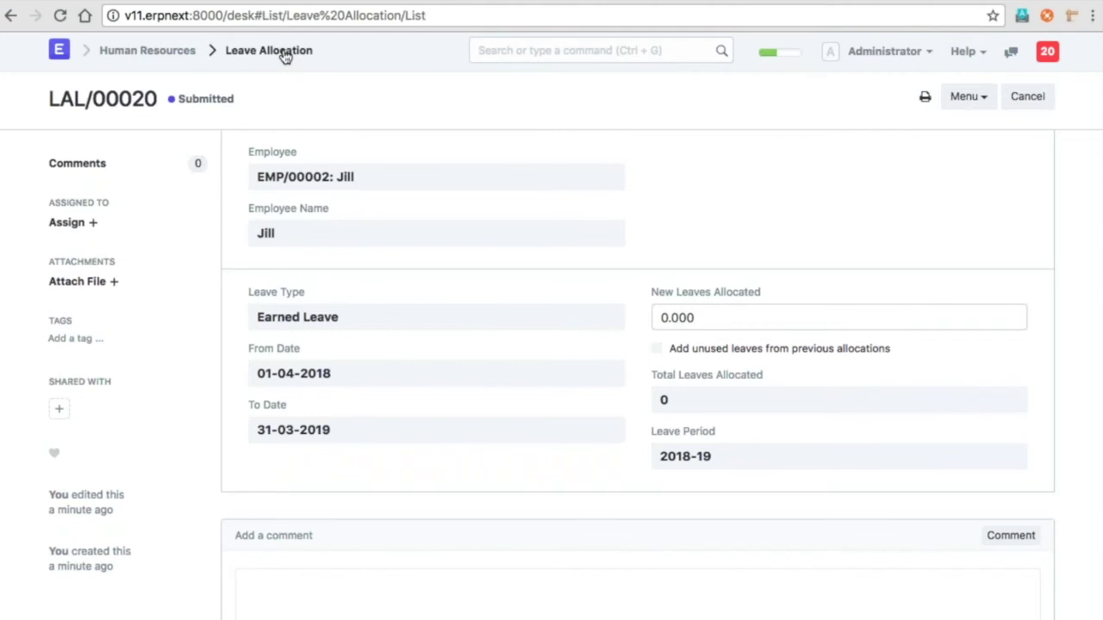
Step: Create a new Leave Encashment from Human Resources with 2018-19 as its leave period
left_click(183, 55)
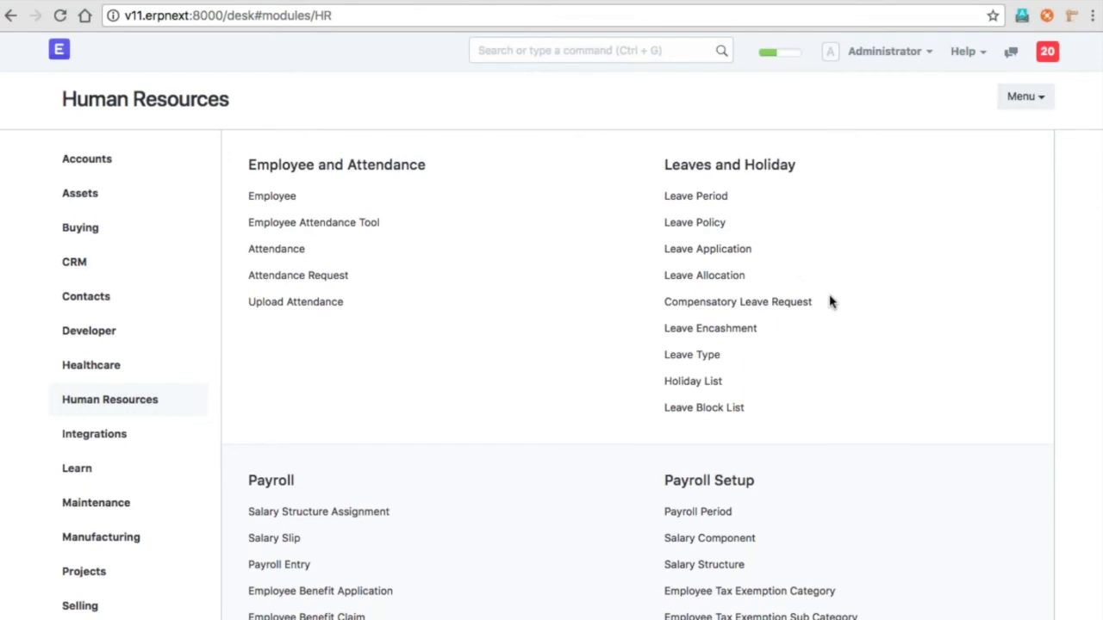
left_click(748, 328)
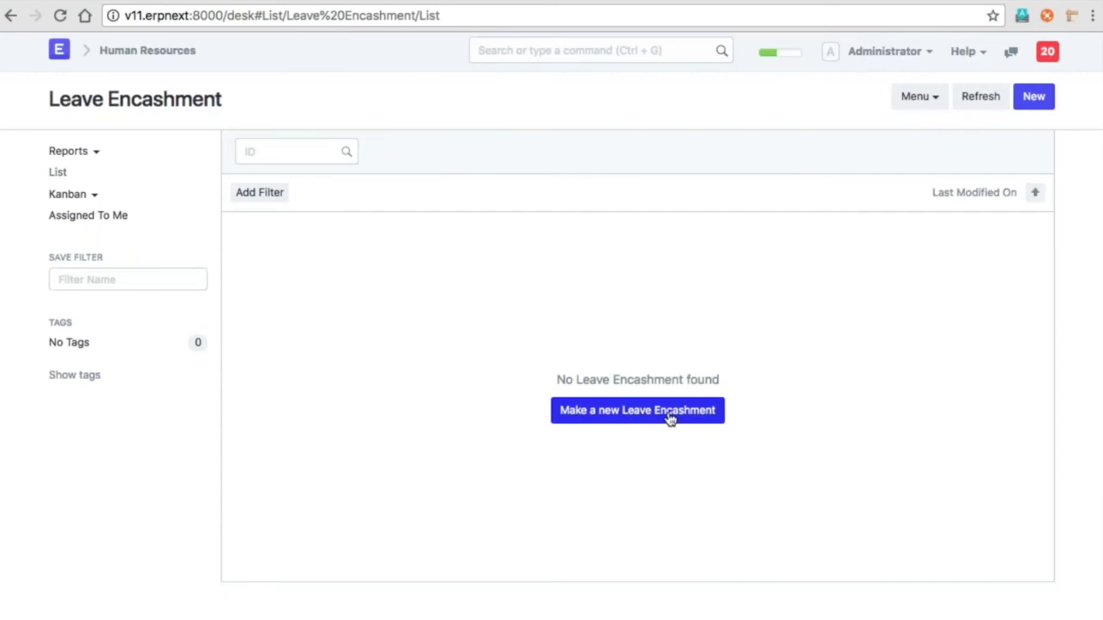
left_click(668, 418)
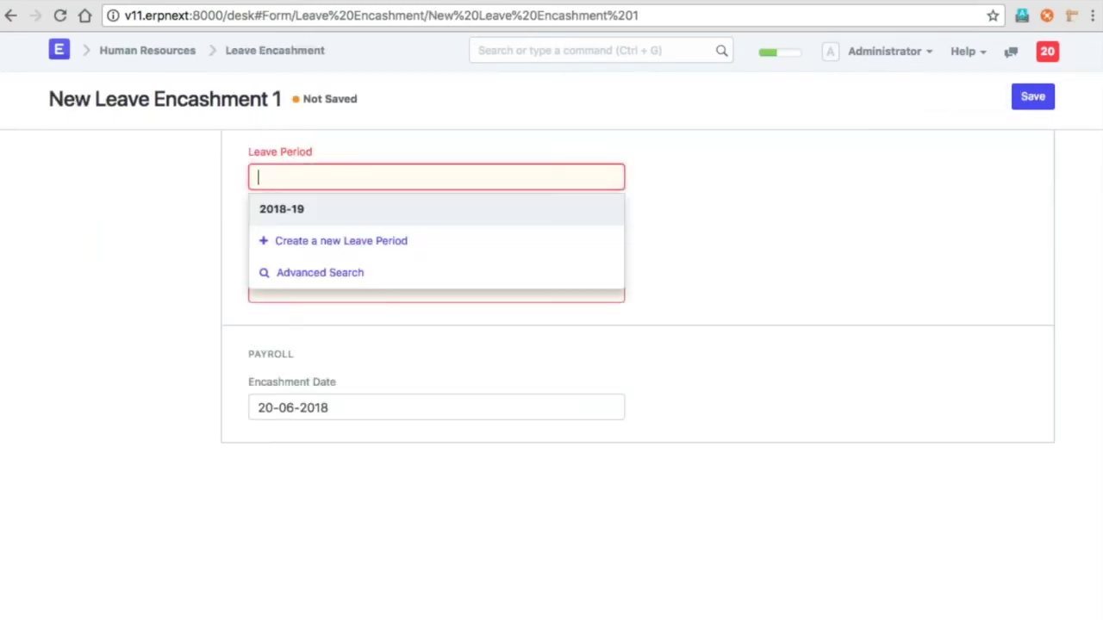
left_click(460, 217)
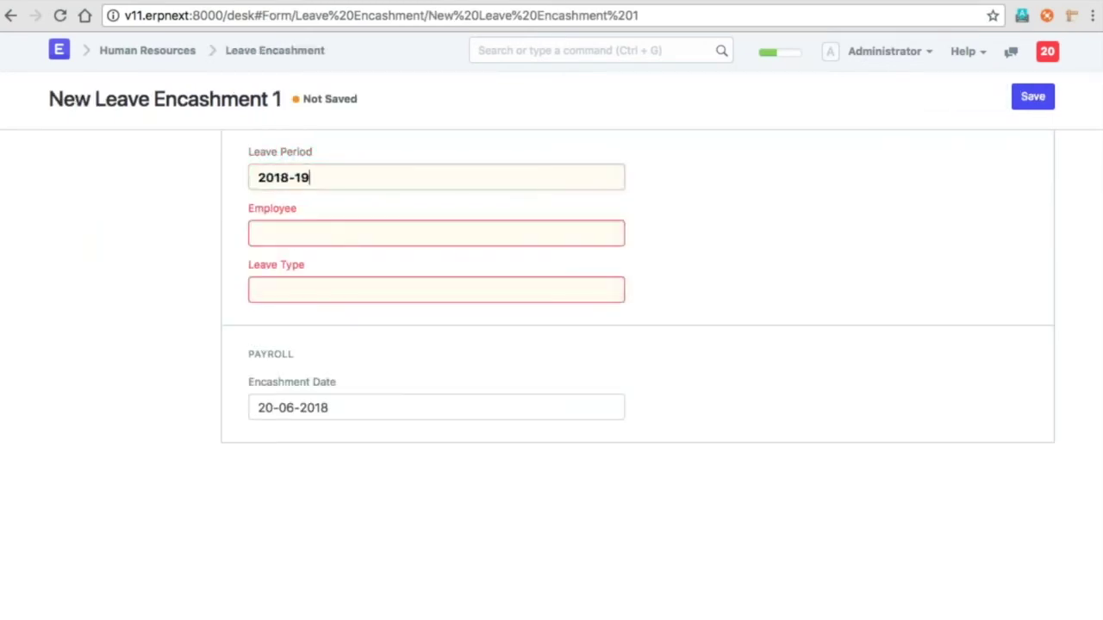
Step: Select the first employee matching "j" for the encashment and choose Casual Leave as the leave type
left_click(464, 243)
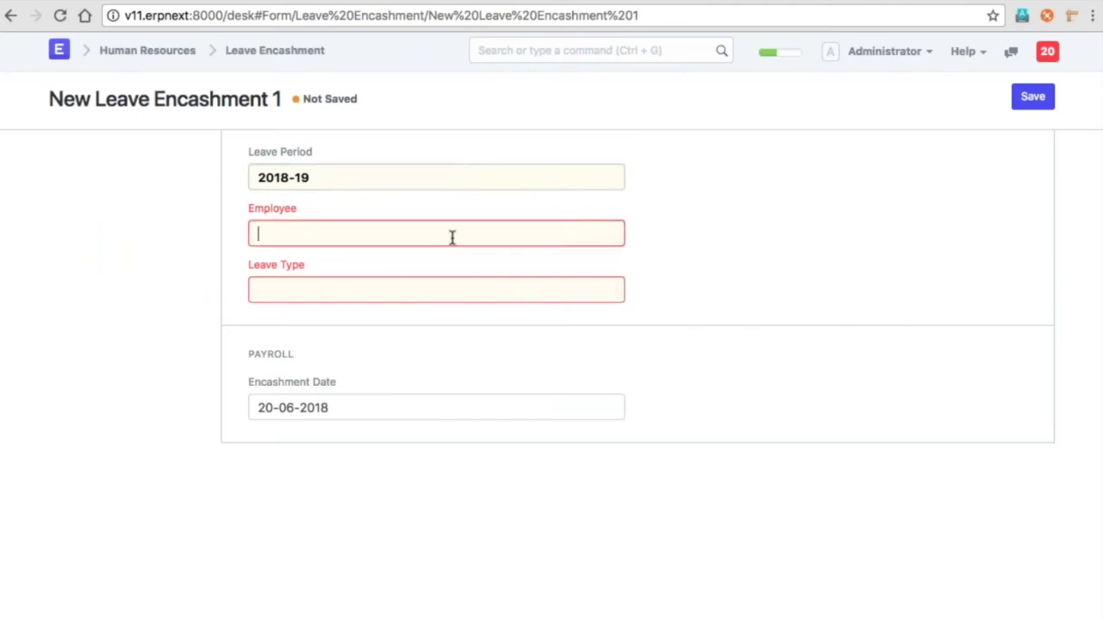
type("jj")
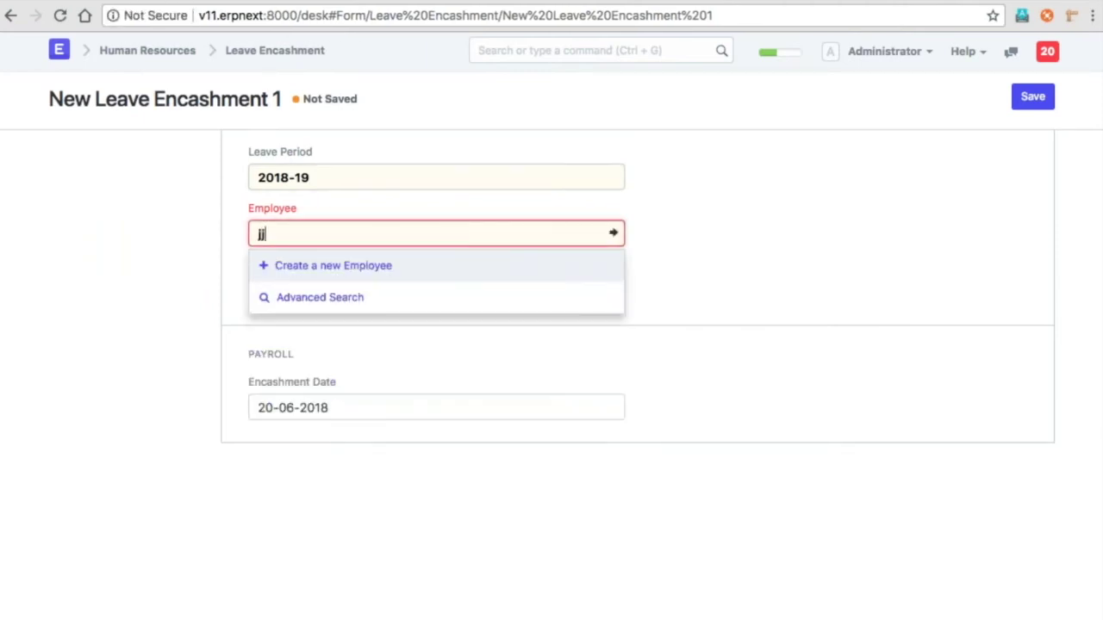
key("BackSpace")
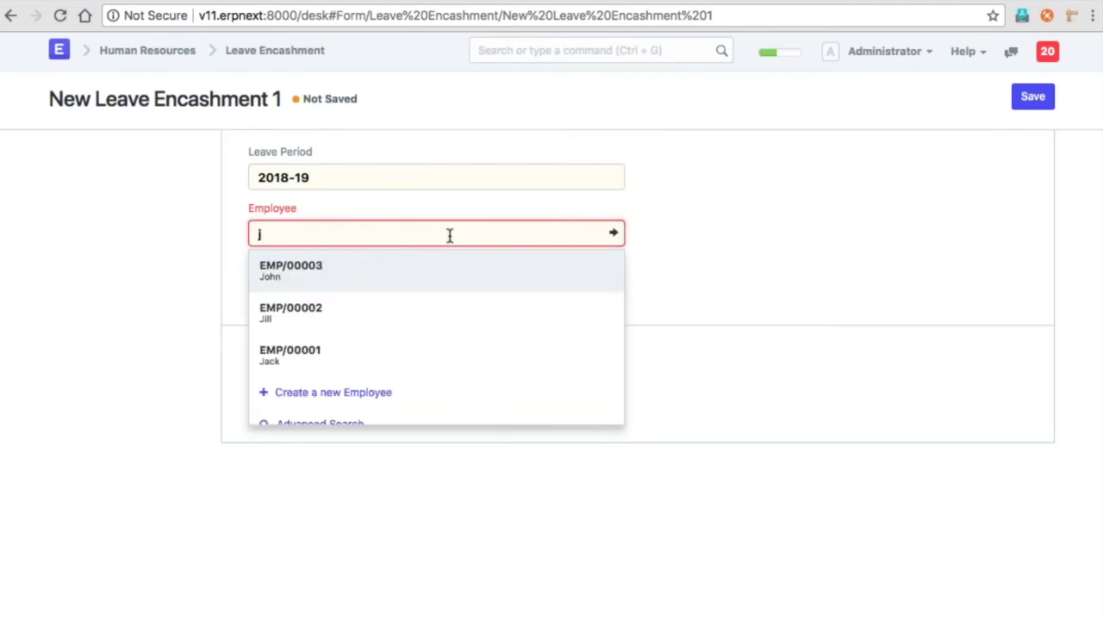
left_click(411, 268)
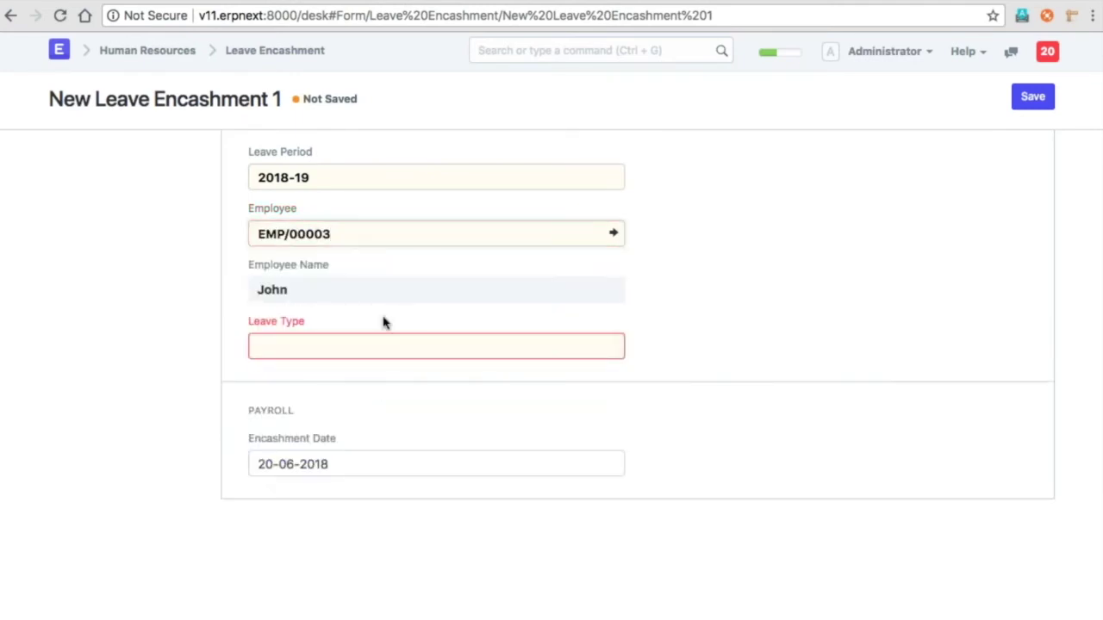
key("Tab")
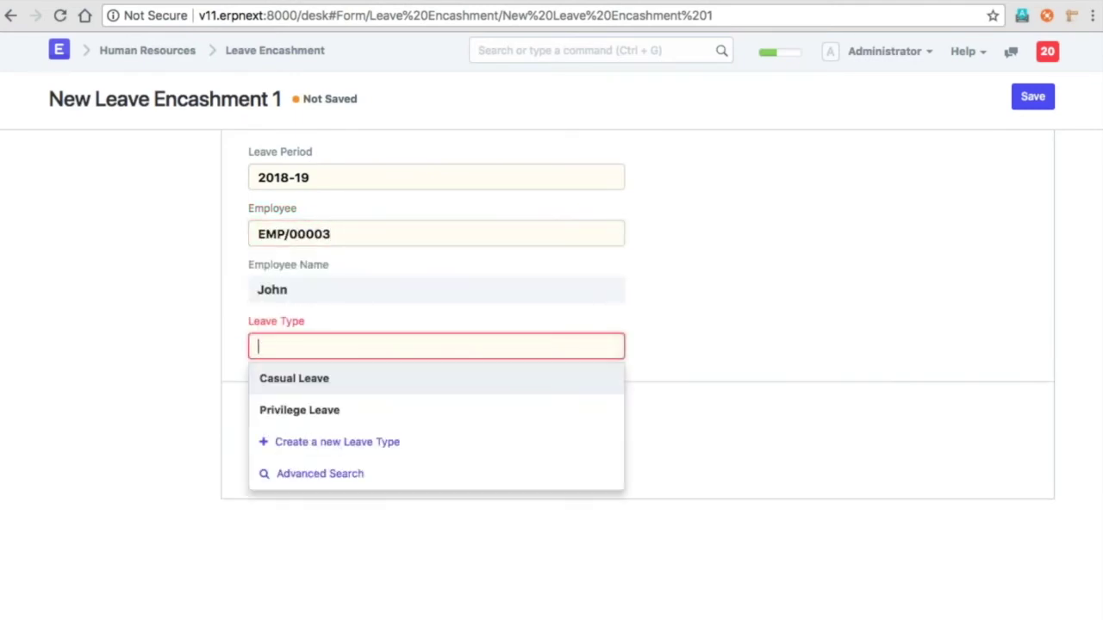
left_click(417, 384)
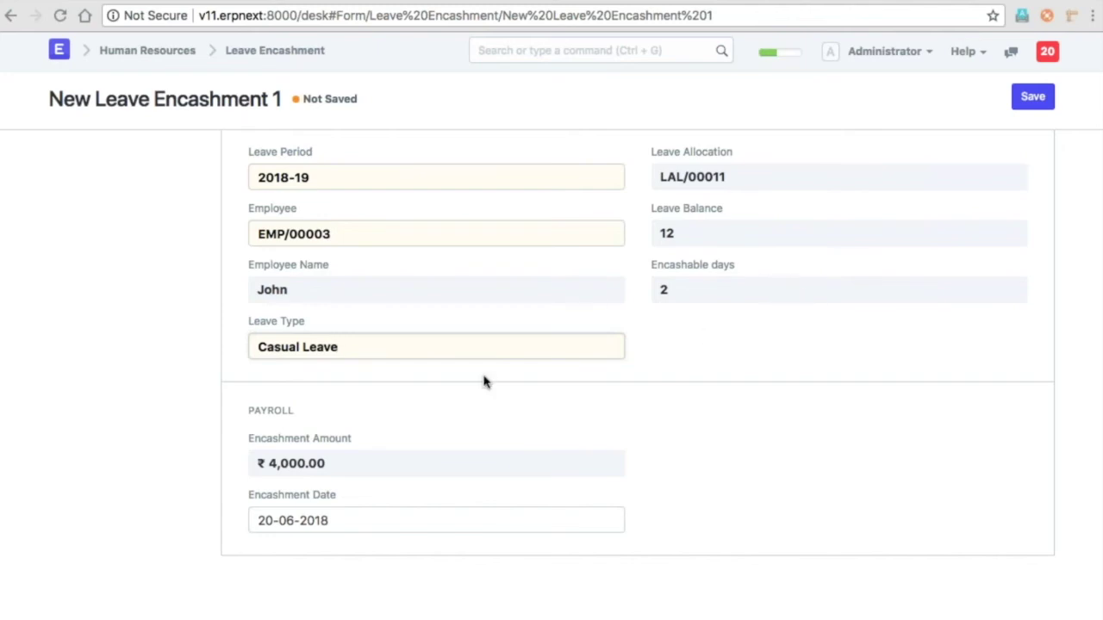
Step: Change the leave type of the encashment to Privilege Leave
triple_click(465, 354)
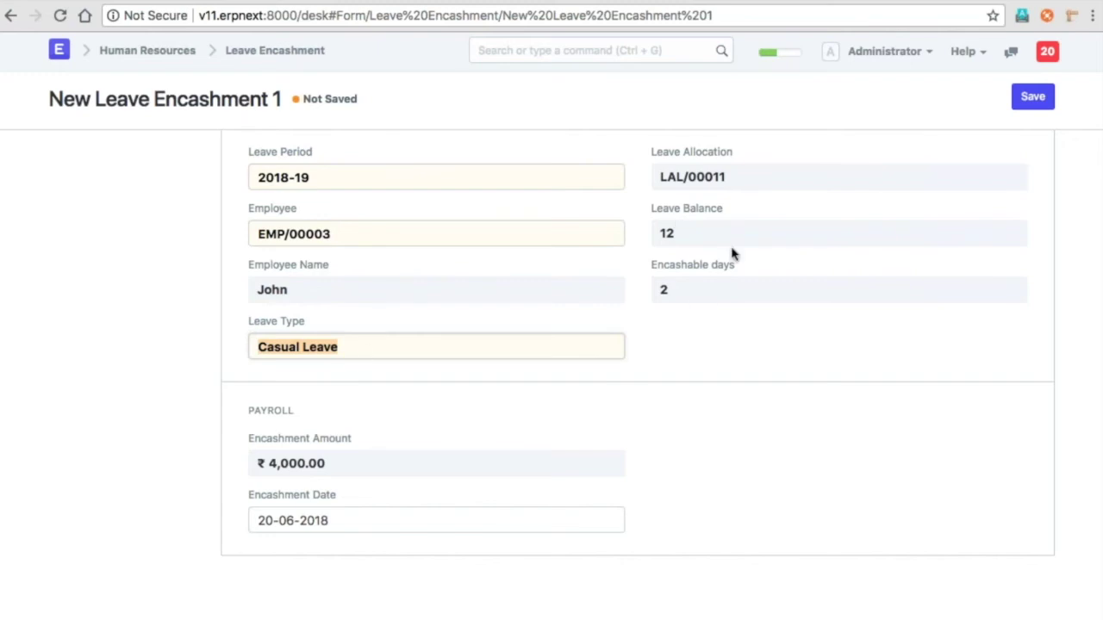
key("BackSpace")
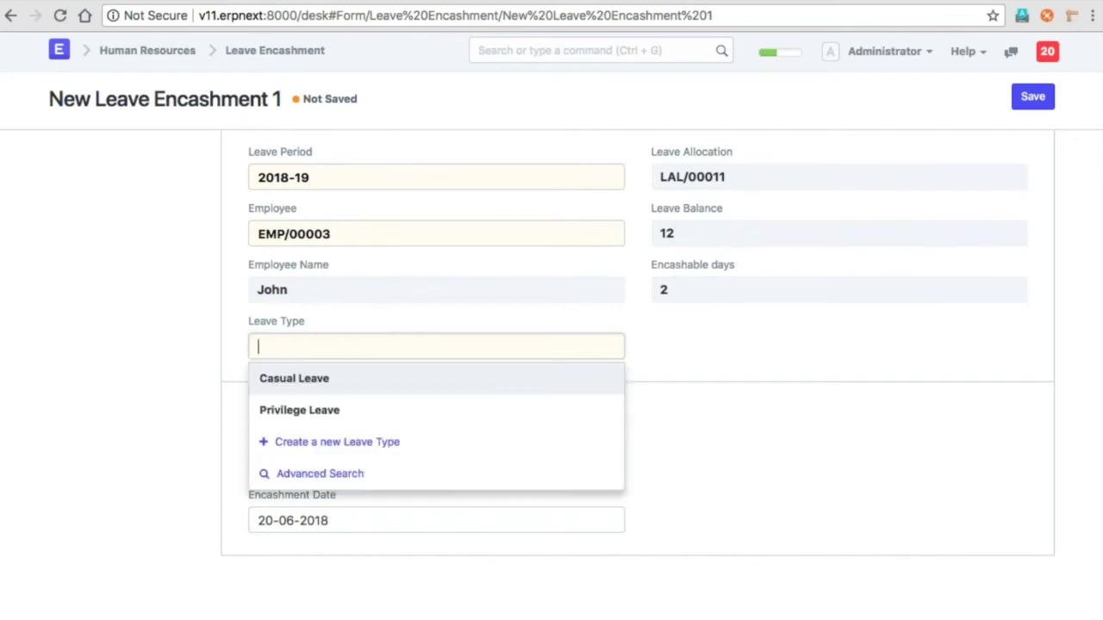
left_click(401, 403)
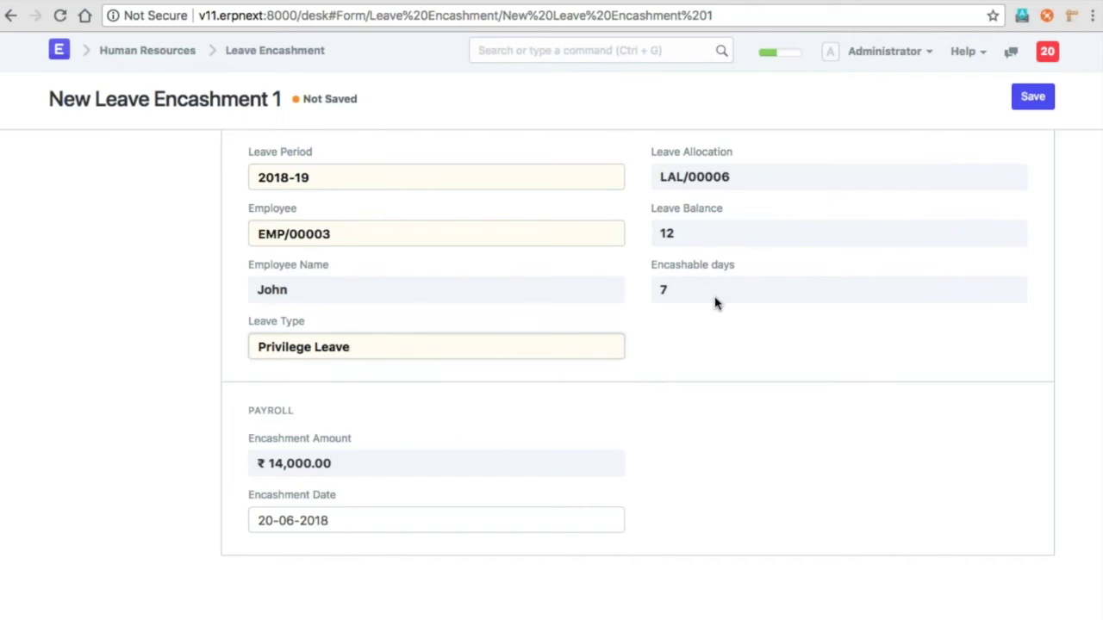
Step: Save the leave encashment and permanently submit it
left_click(1033, 99)
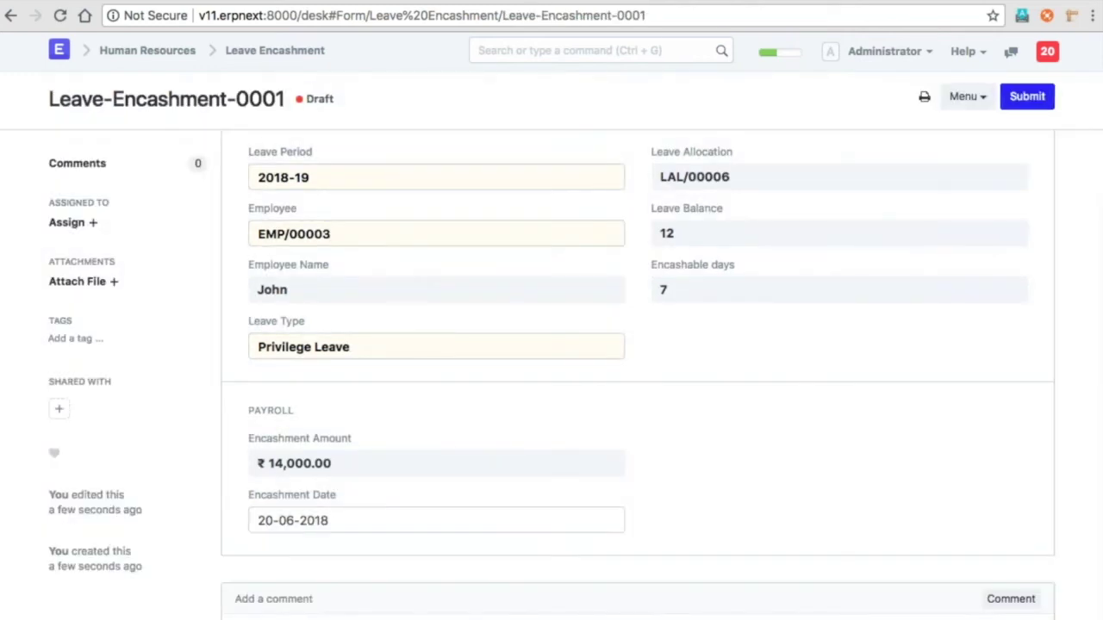
left_click(1034, 98)
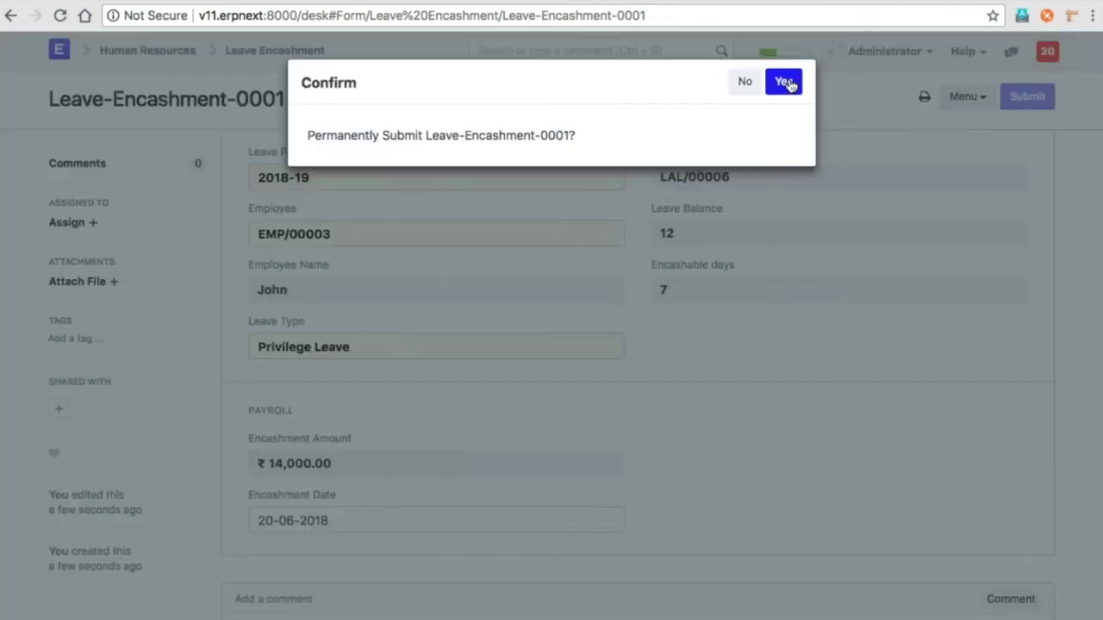
left_click(782, 81)
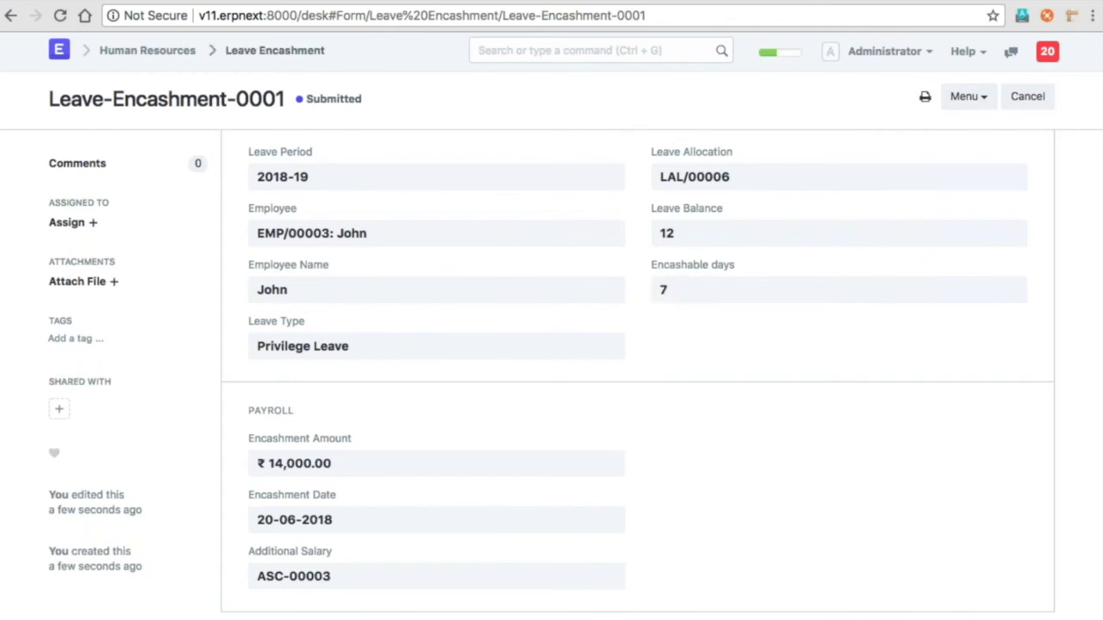
Step: Start a new Compensatory Leave Request from Human Resources and select the first employee matching "j"
left_click(197, 50)
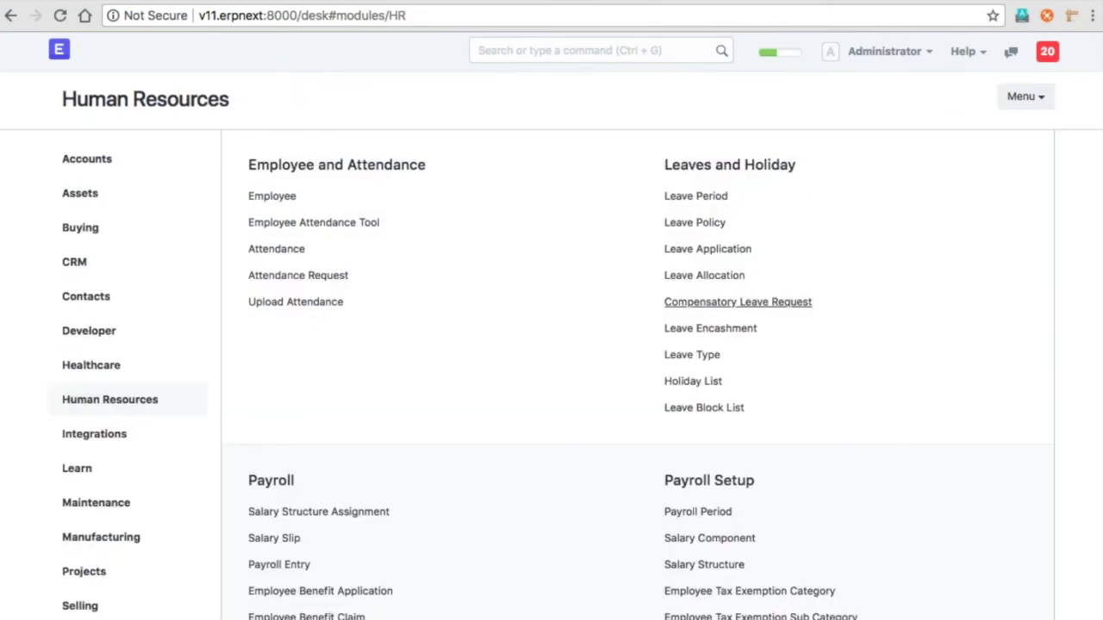
scroll(500, 419, "down", 3)
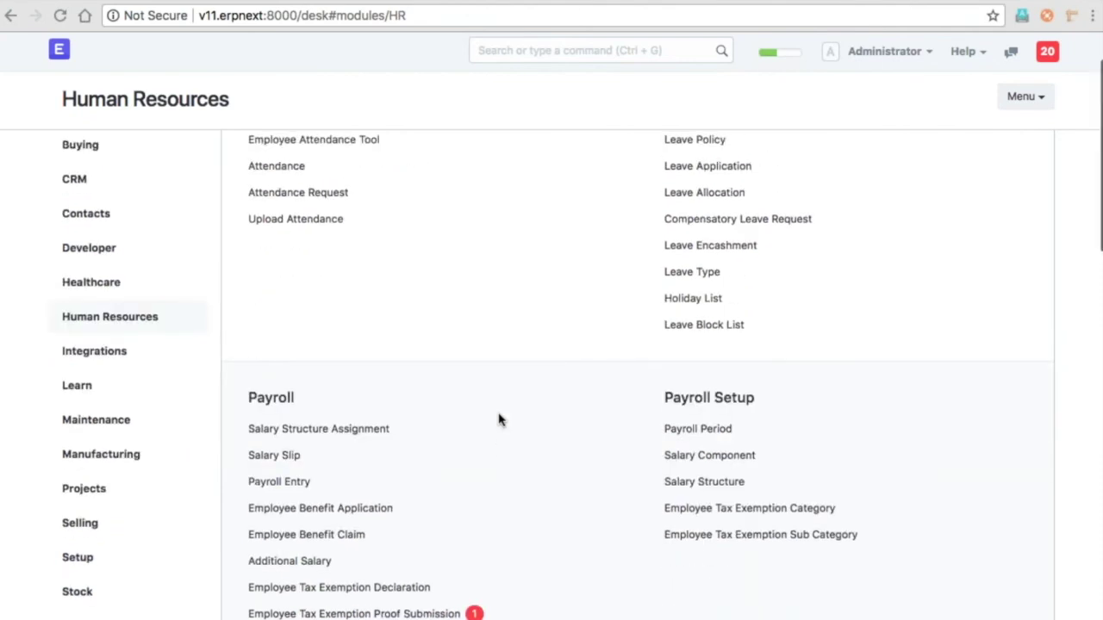
scroll(500, 420, "up", 2)
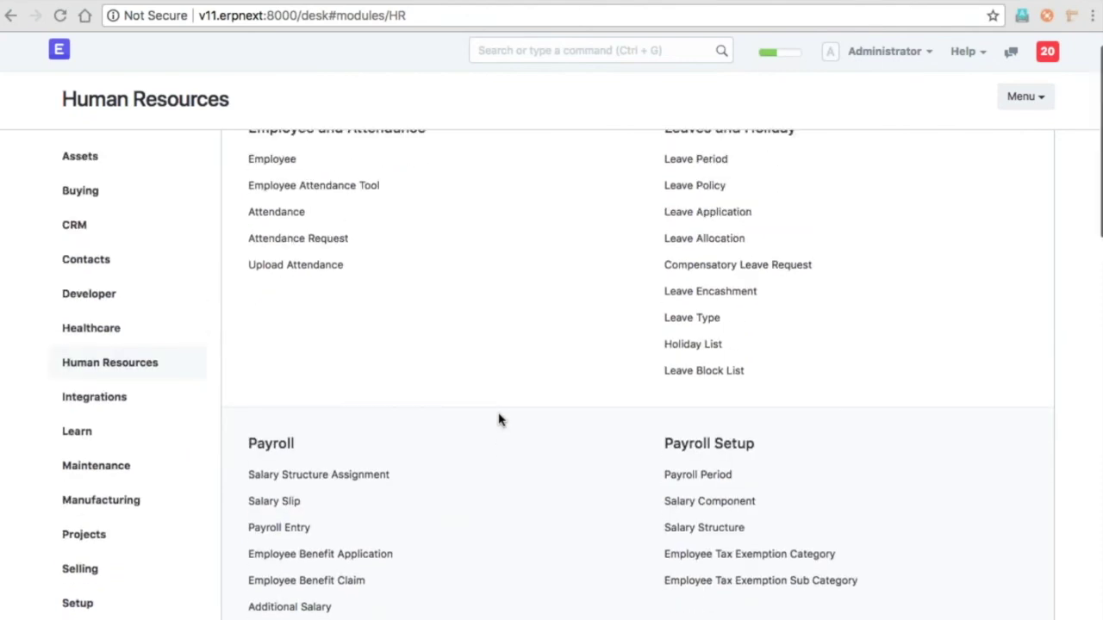
left_click(737, 265)
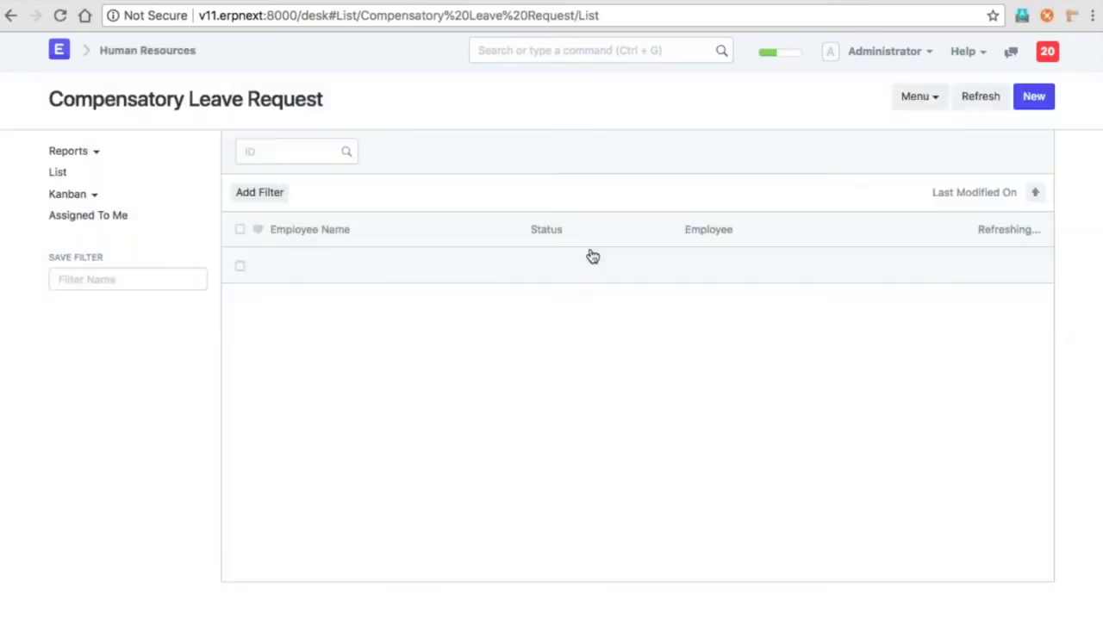
left_click(618, 412)
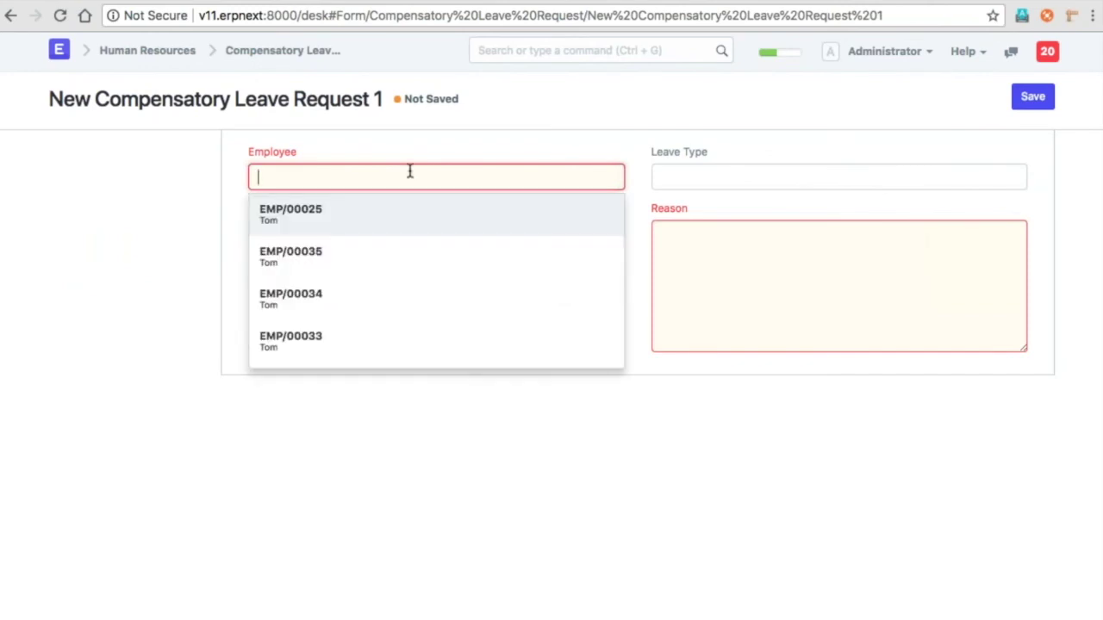
type("j")
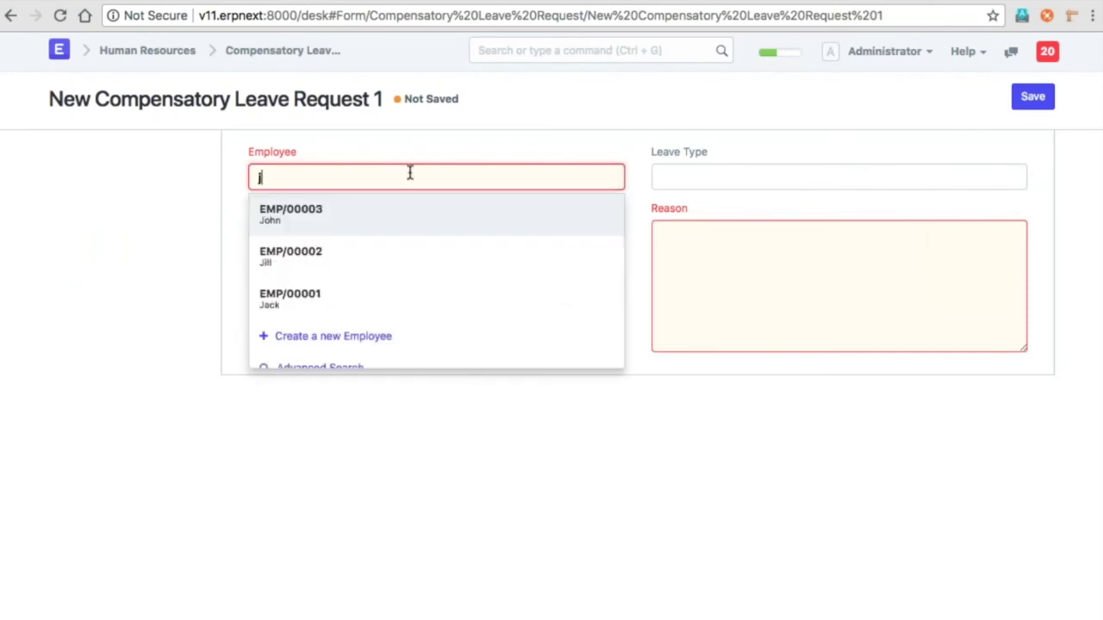
left_click(433, 206)
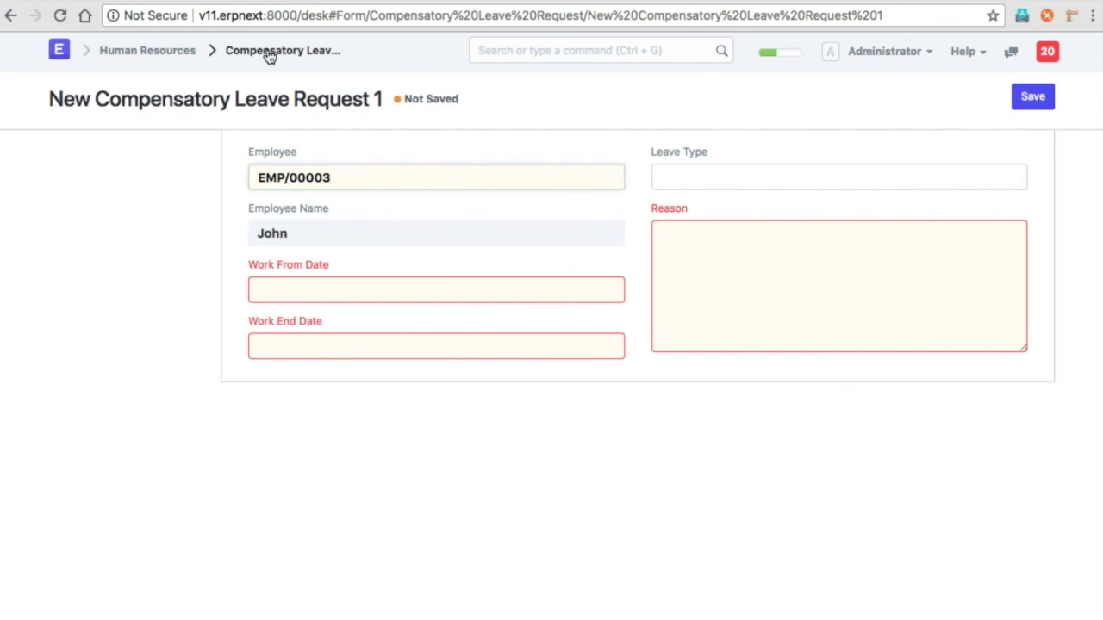
Step: Leave the compensatory request unsaved, look over the Leave Allocation list and return to the Human Resources module
left_click(196, 52)
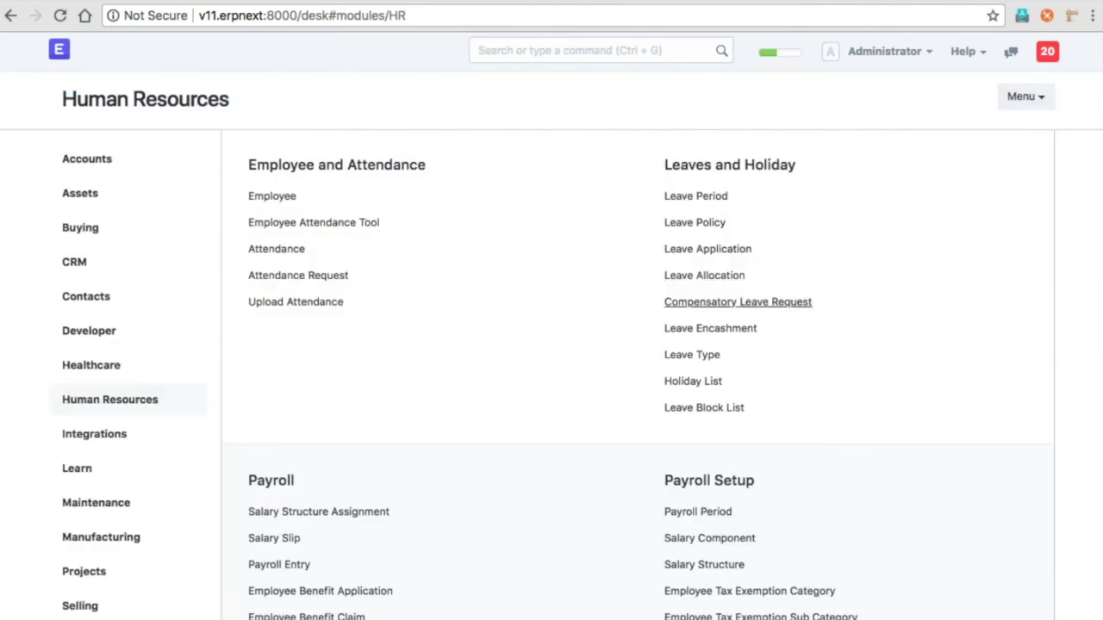
left_click(704, 276)
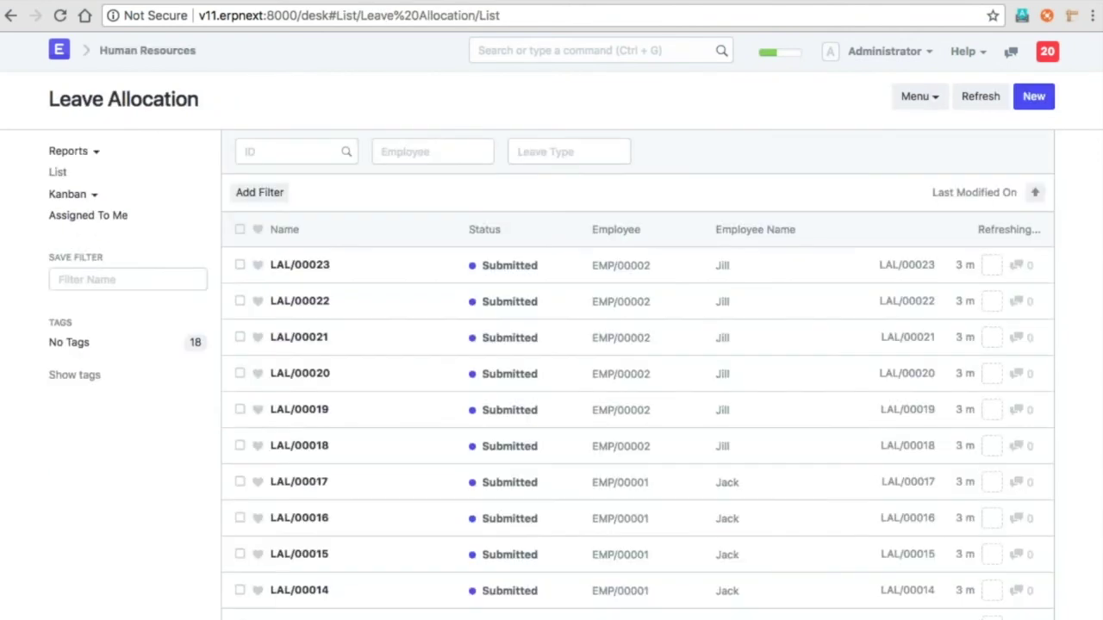
left_click(195, 59)
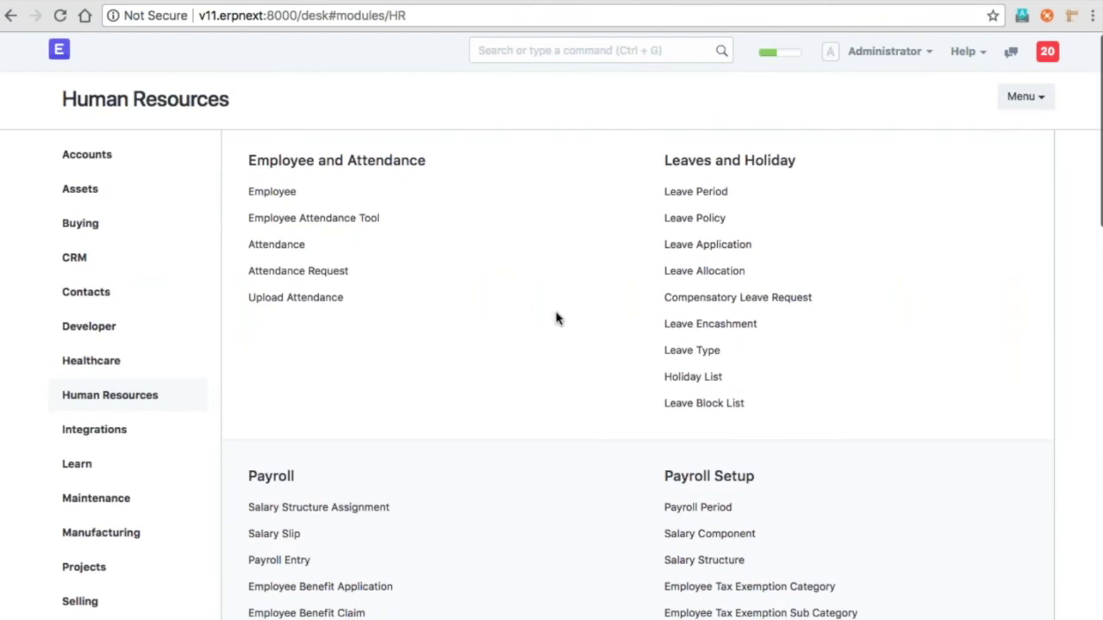
Step: Look over the Payroll and Payroll Setup sections of the Human Resources module
scroll(556, 318, "down", 1)
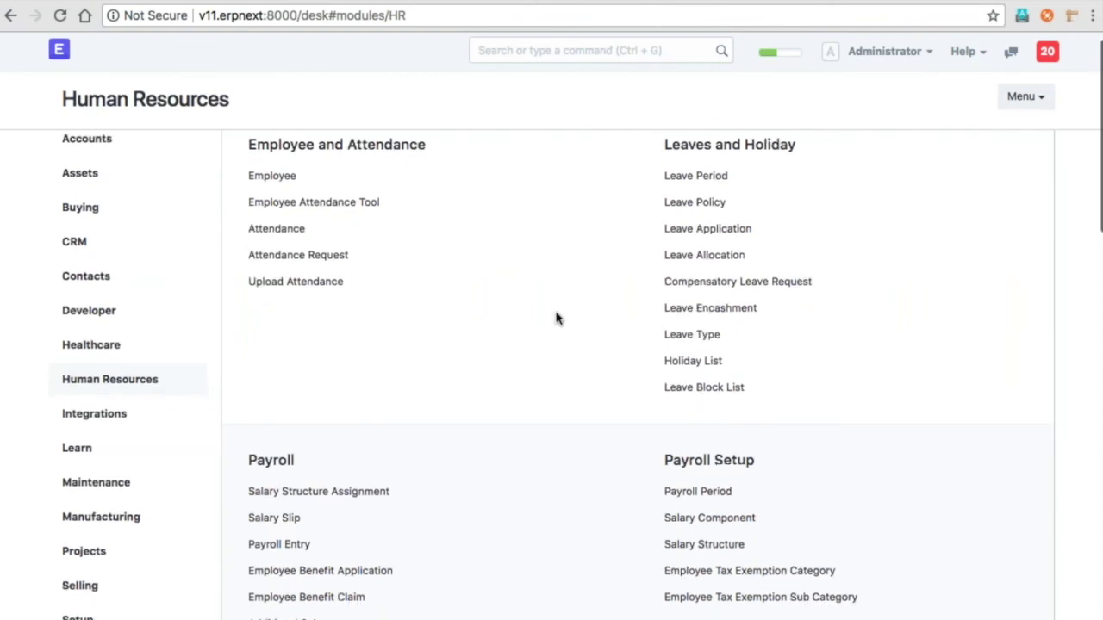
scroll(556, 319, "down", 1)
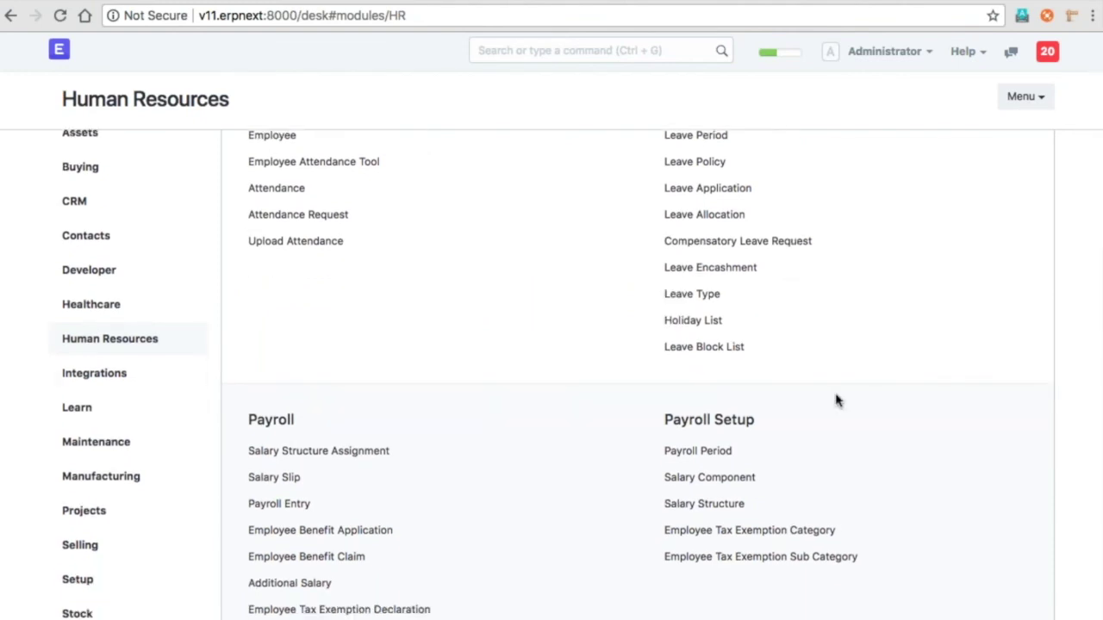
scroll(836, 401, "down", 4)
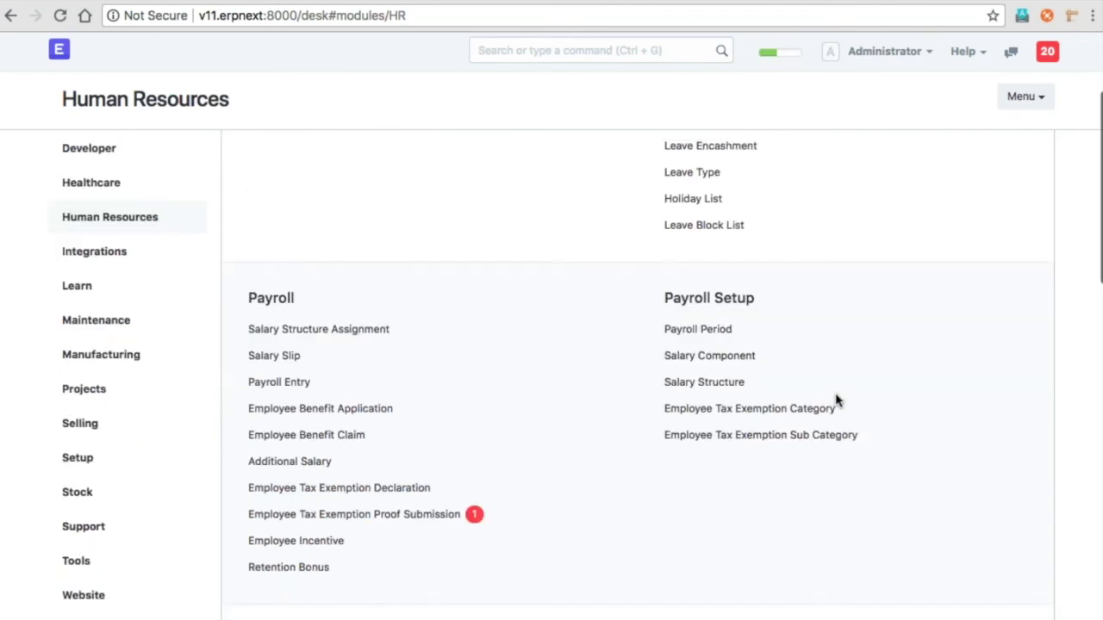
scroll(836, 401, "down", 3)
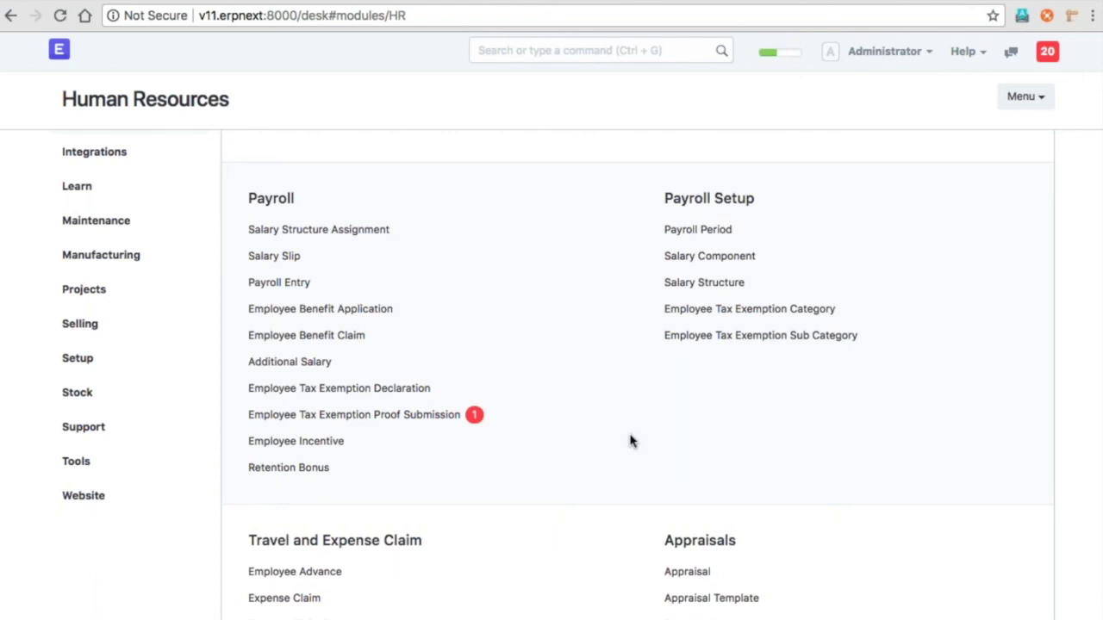
scroll(565, 332, "up", 1)
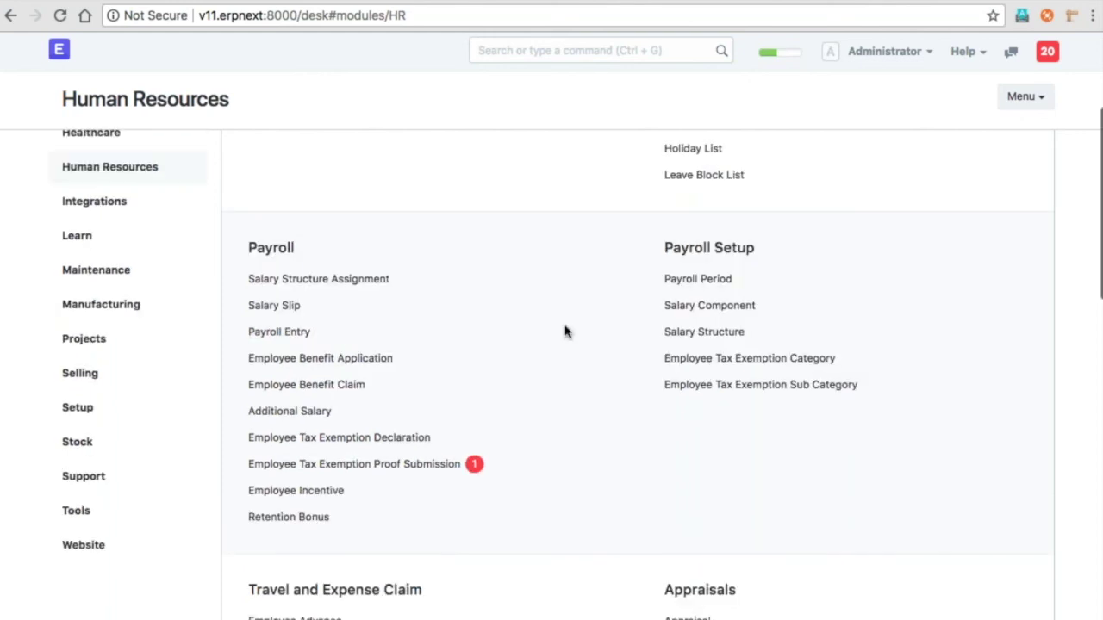
Step: Start a new Leave Application from Leaves and Holiday and select the third employee matching "j"
scroll(565, 332, "up", 3)
left_click(717, 216)
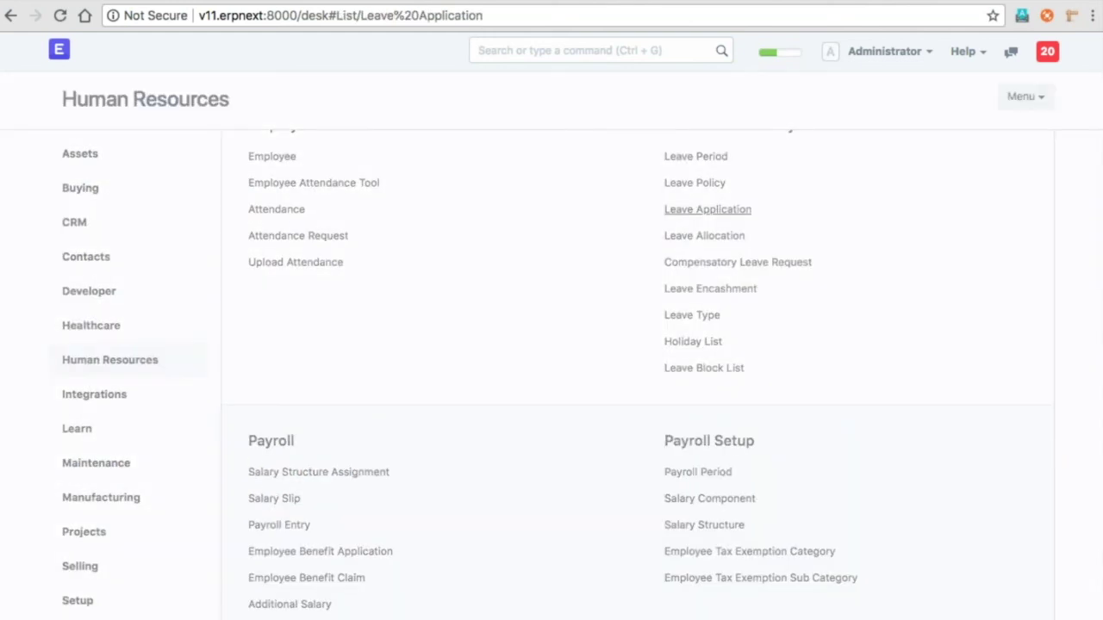
left_click(637, 410)
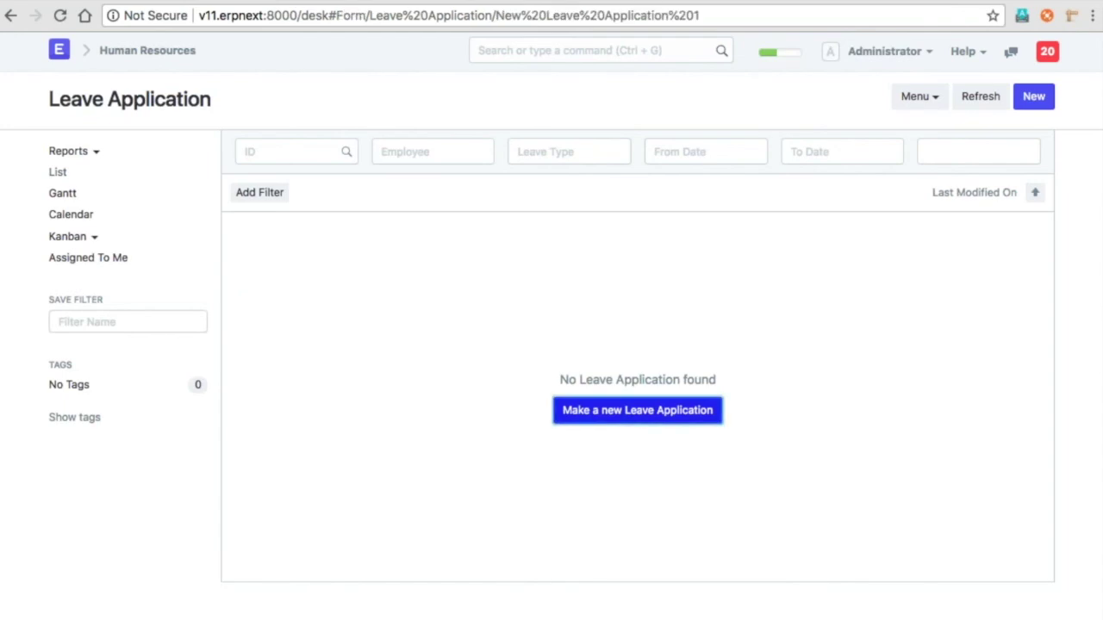
type("j")
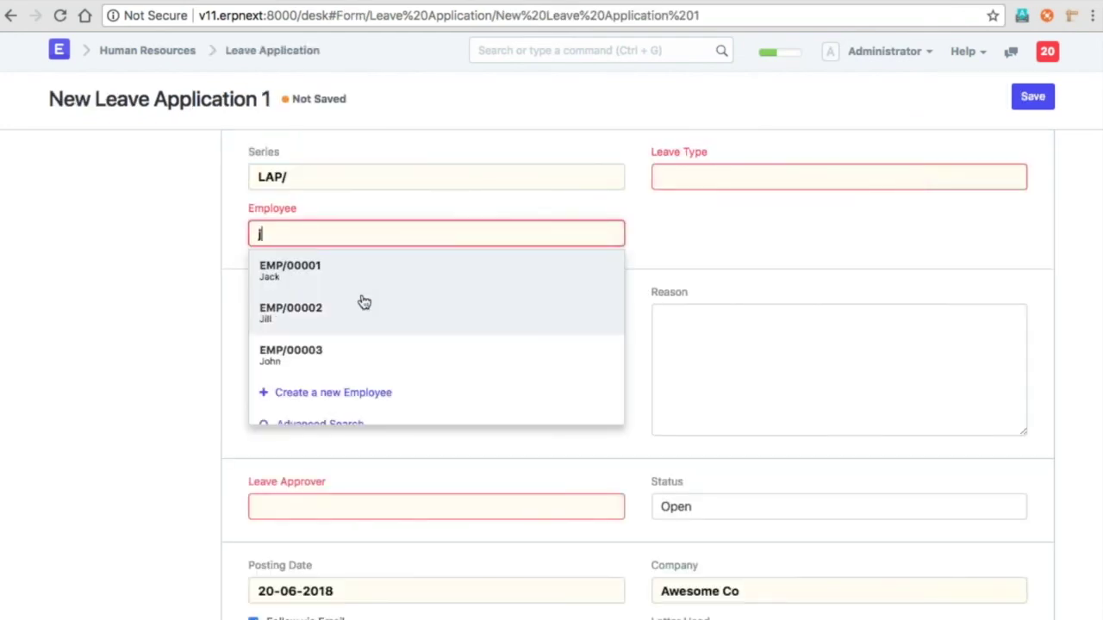
left_click(360, 353)
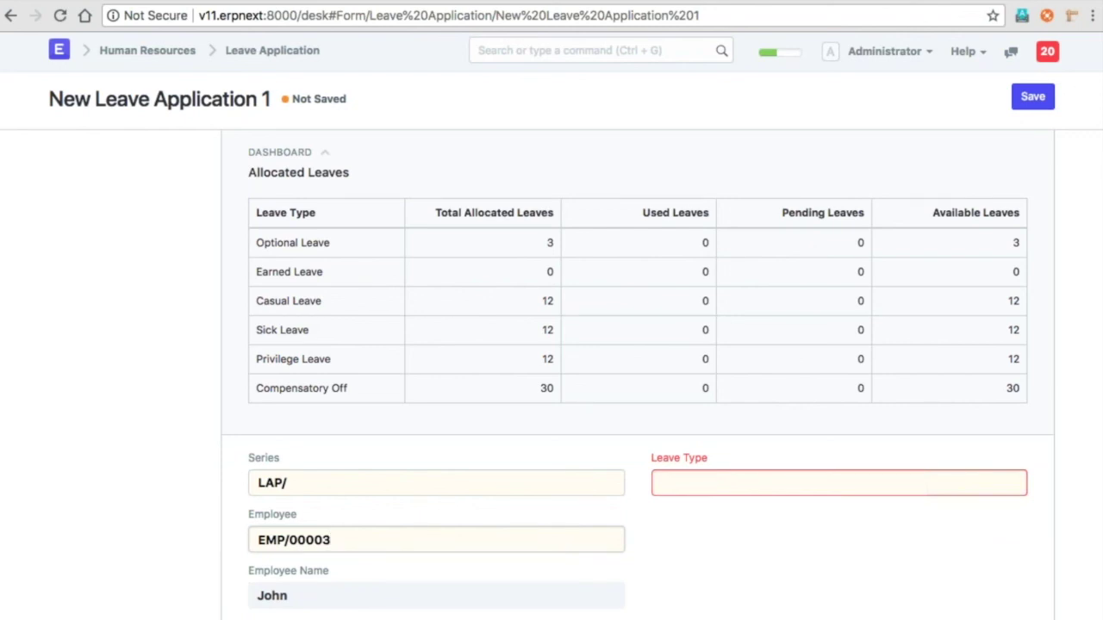
Step: Examine the employee's Allocated Leaves table and return to the Human Resources module without saving the leave application
scroll(637, 344, "down", 2)
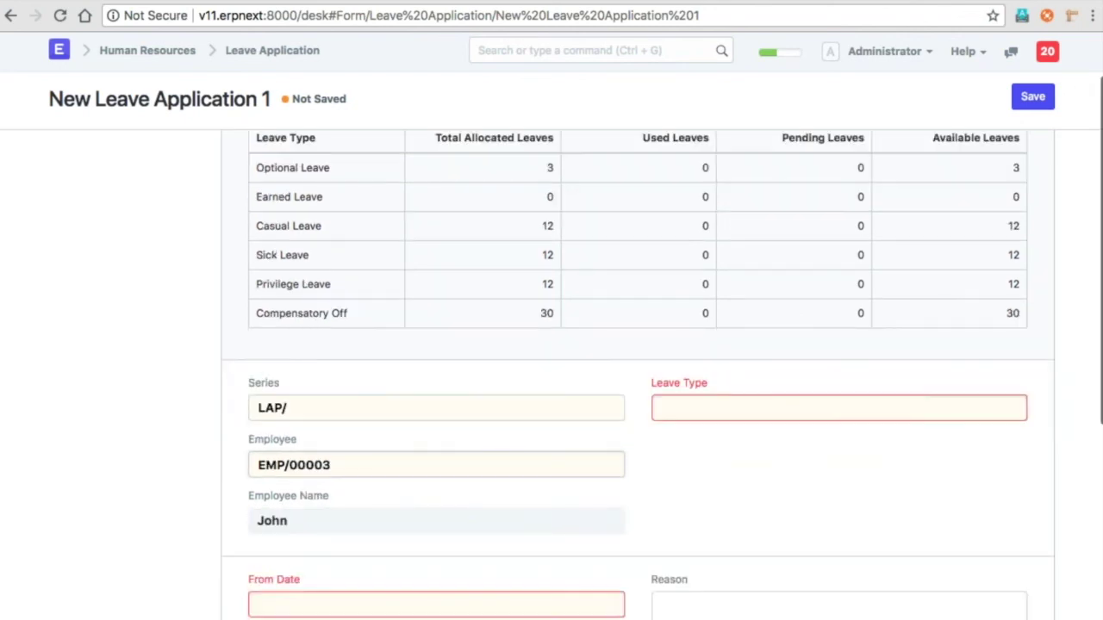
scroll(534, 191, "down", 2)
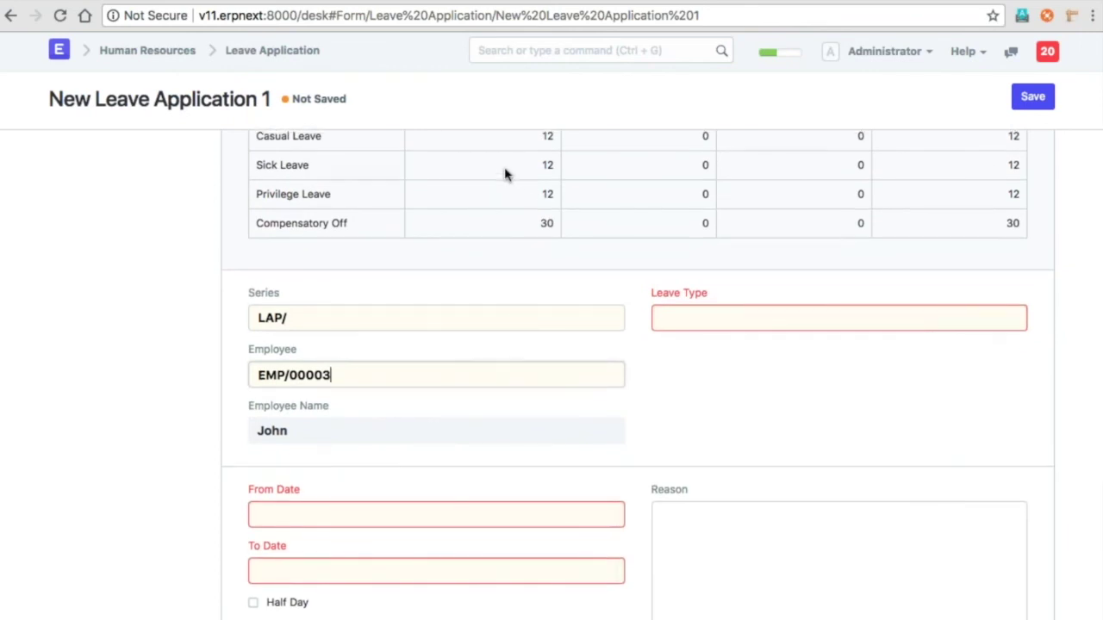
scroll(502, 263, "up", 2)
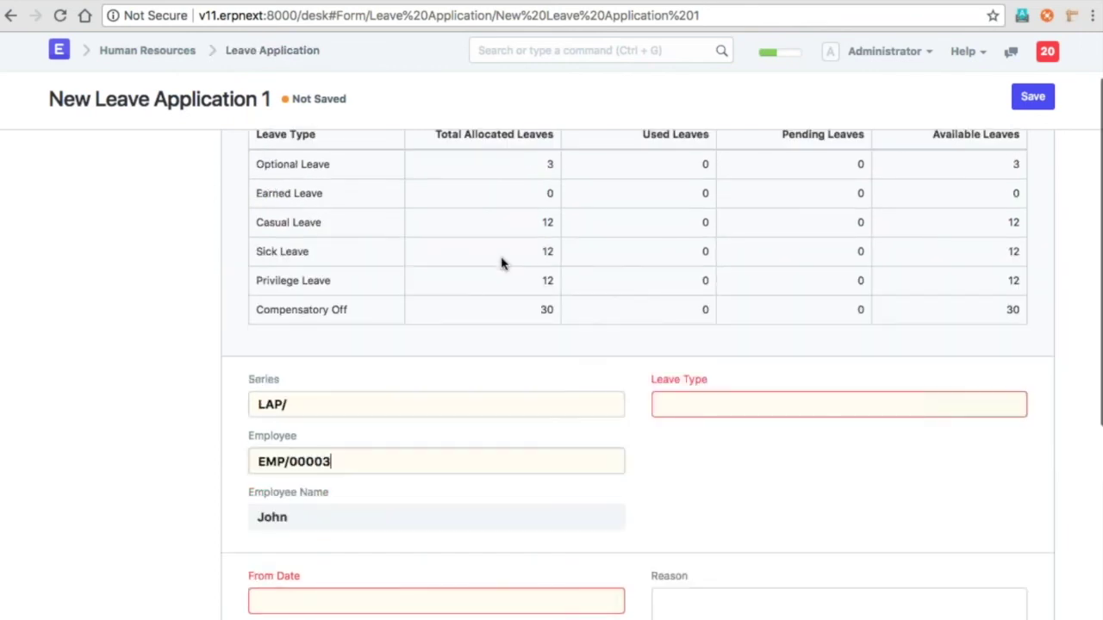
scroll(503, 264, "up", 2)
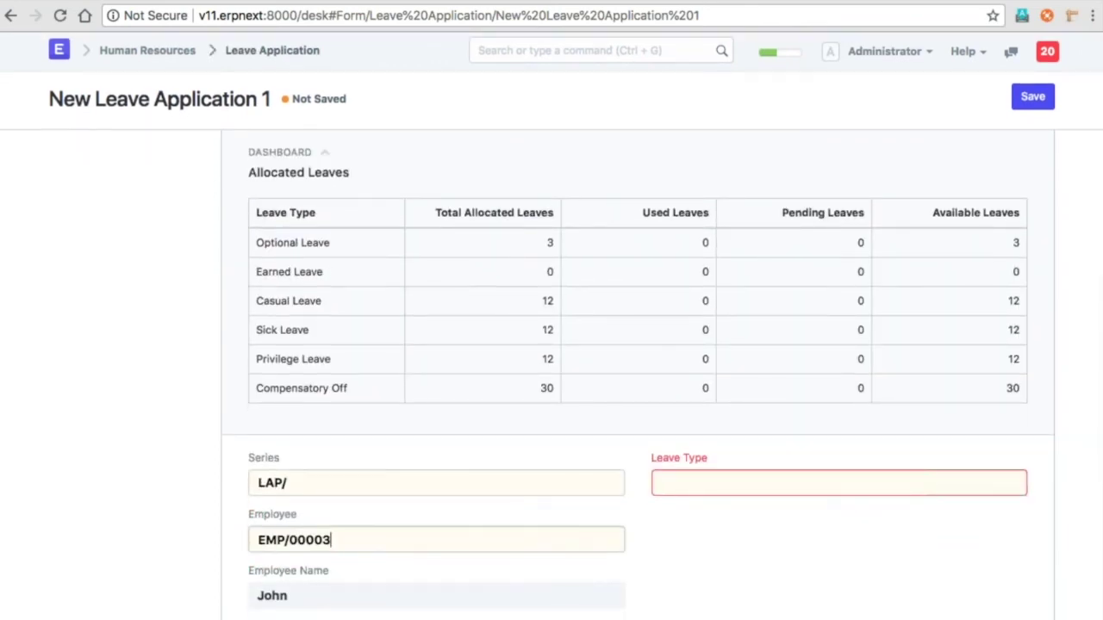
left_click(272, 50)
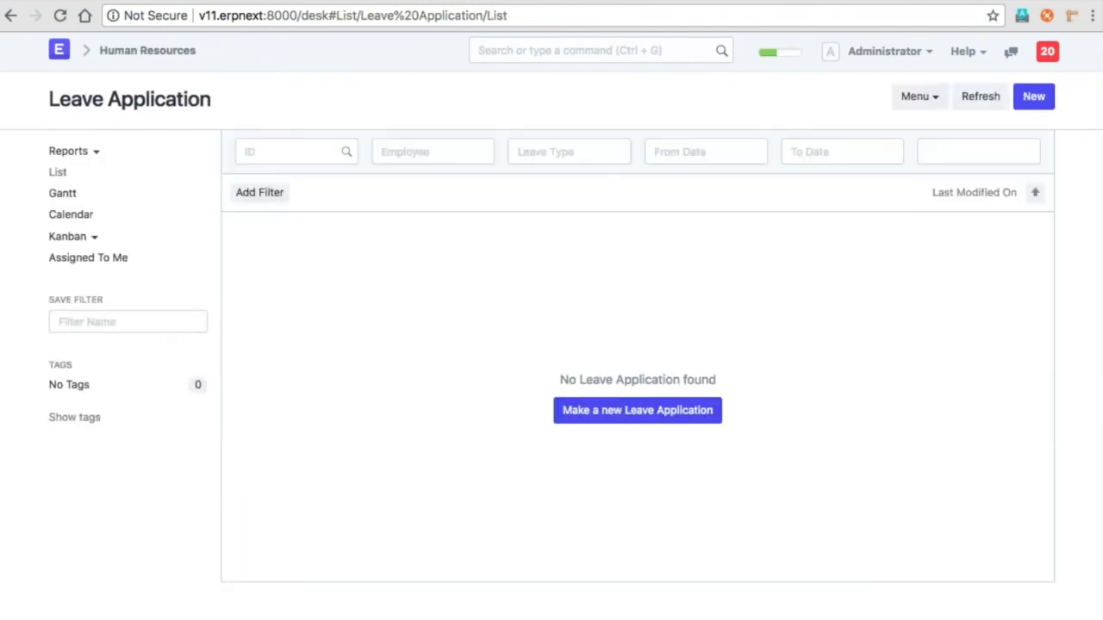
left_click(147, 50)
scroll(536, 386, "down", 1)
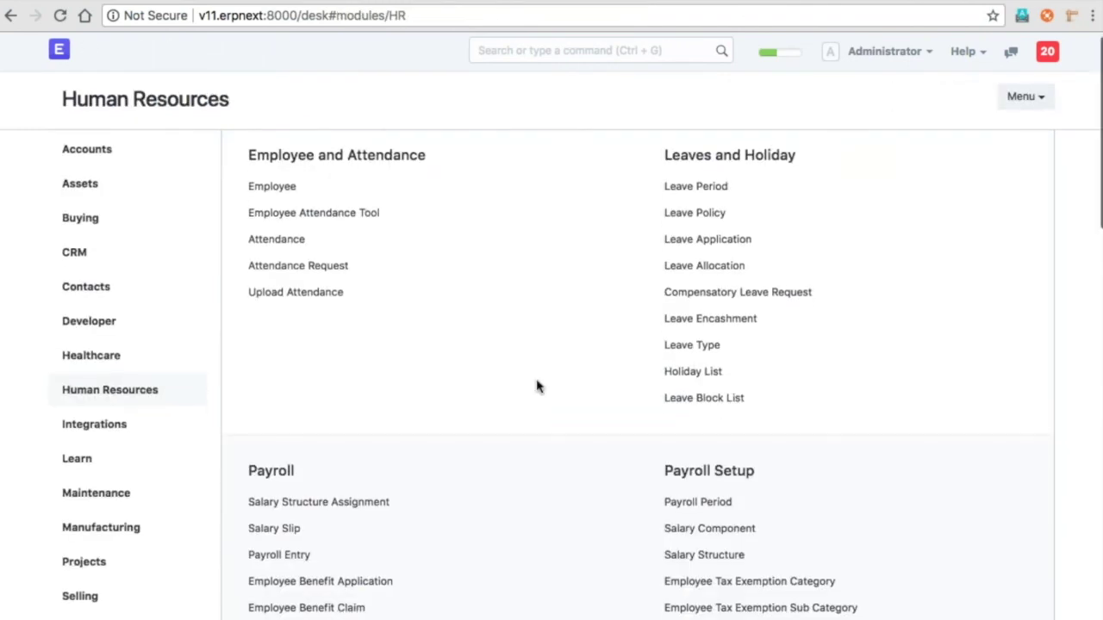